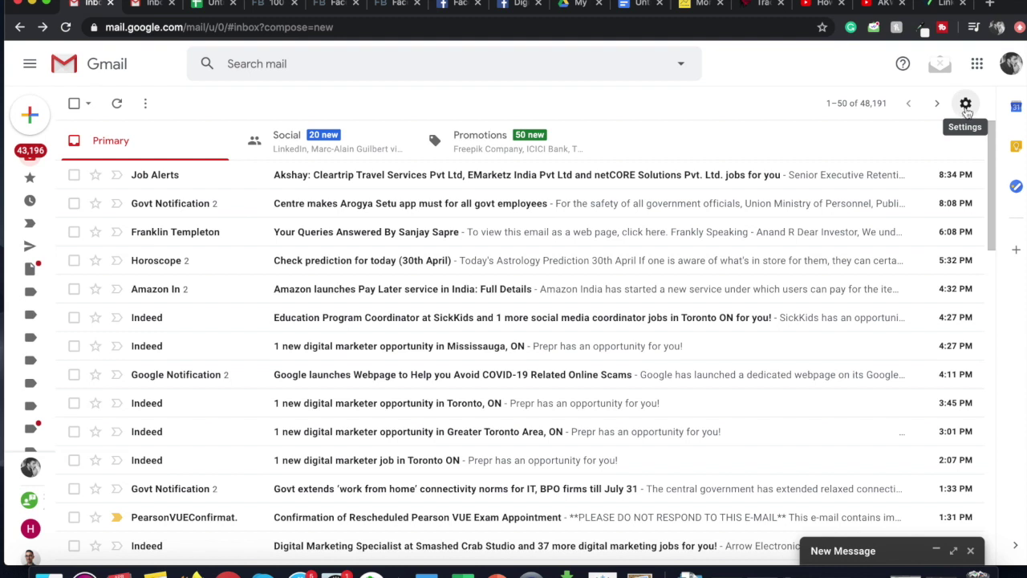
Open the mail account's general settings and go to the Signature section
click(966, 106)
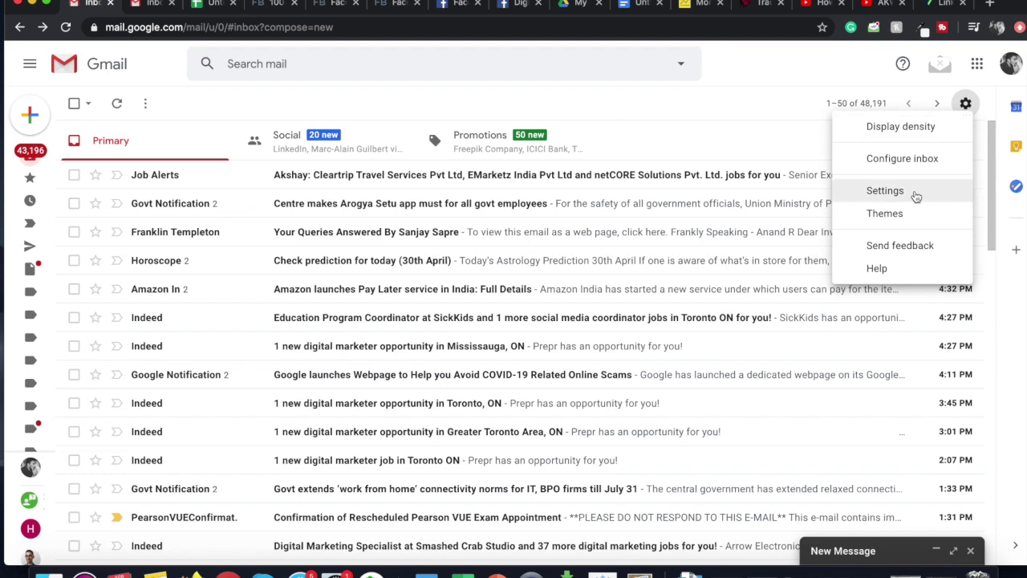
click(915, 196)
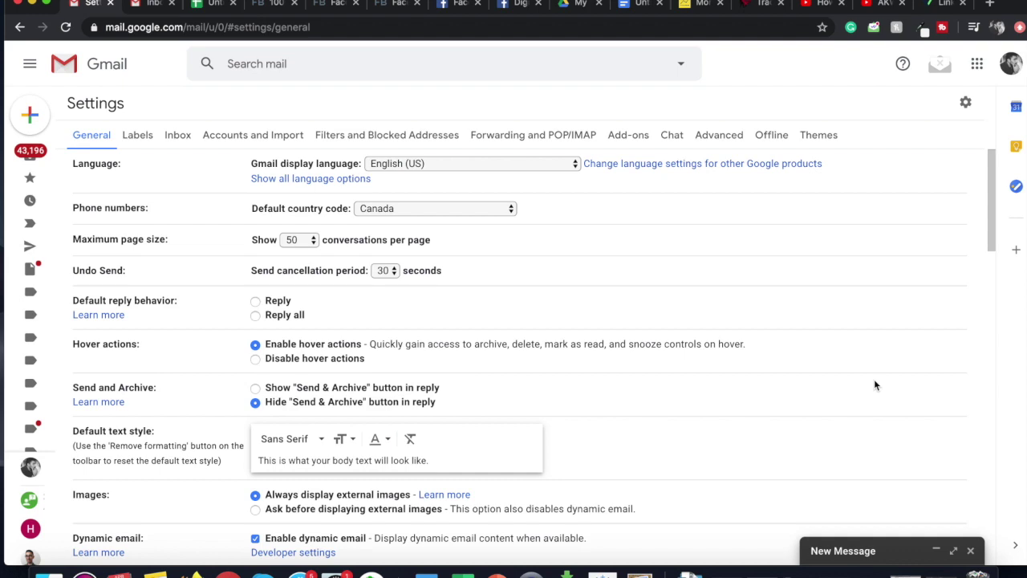
scroll(874, 384, down, 4)
scroll(875, 384, down, 2)
scroll(875, 384, down, 3)
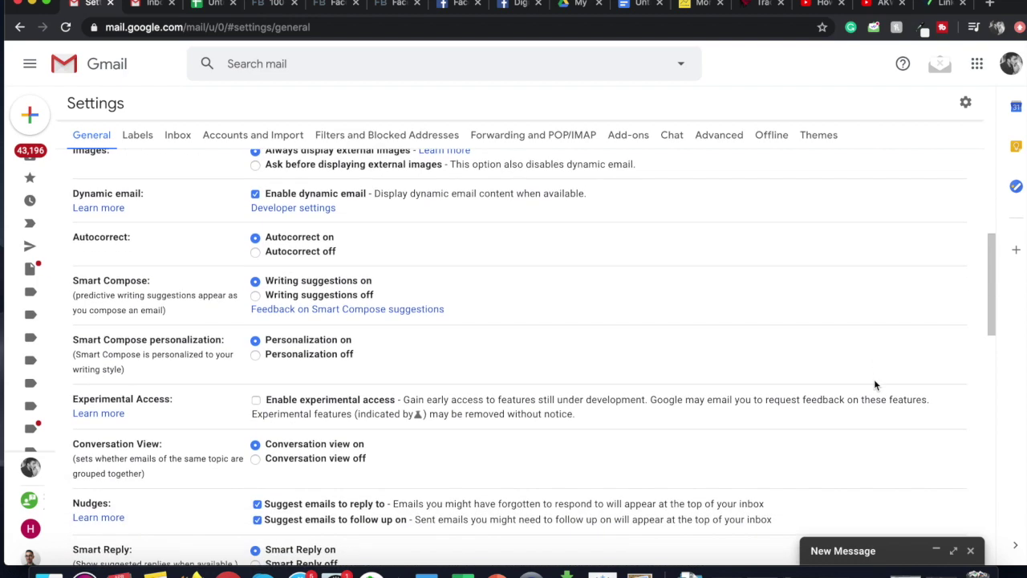
scroll(874, 385, down, 5)
scroll(875, 385, down, 9)
scroll(874, 384, down, 5)
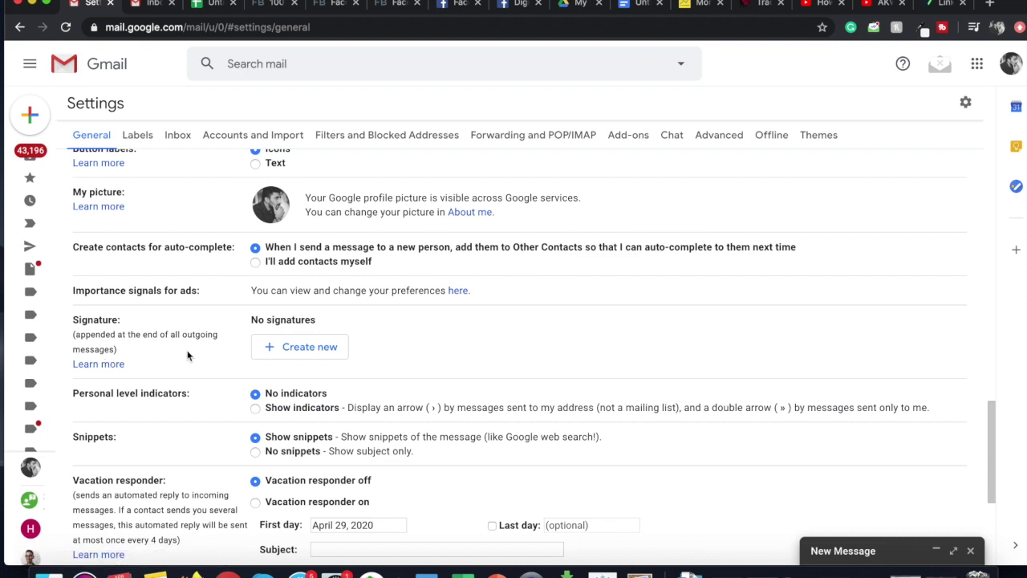
Create a new signature named "Ak 1"
click(298, 351)
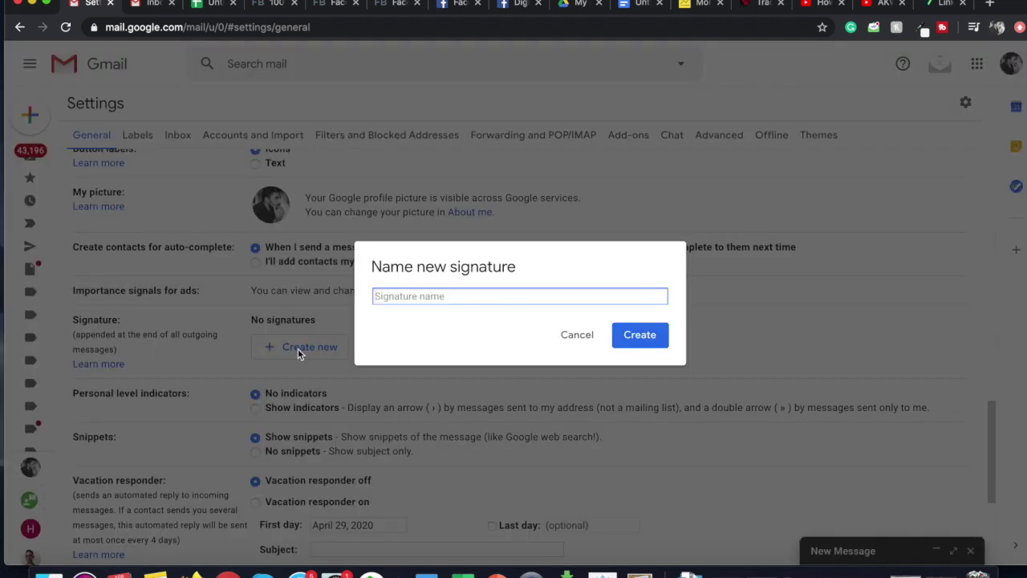
text(Ak 1)
click(646, 337)
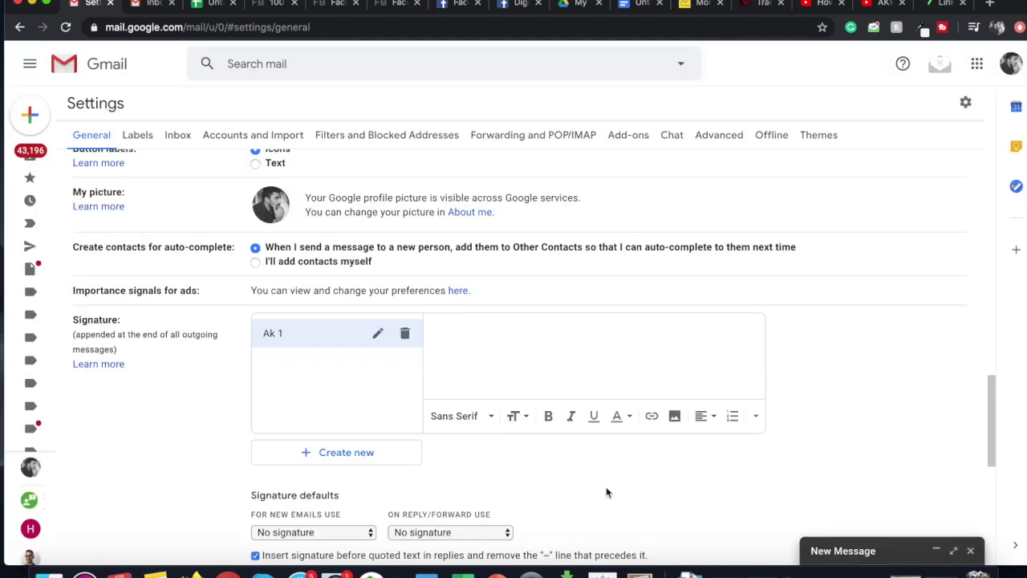
Set "Ak 1" as the default signature for both new emails and replies/forwards
scroll(606, 491, down, 2)
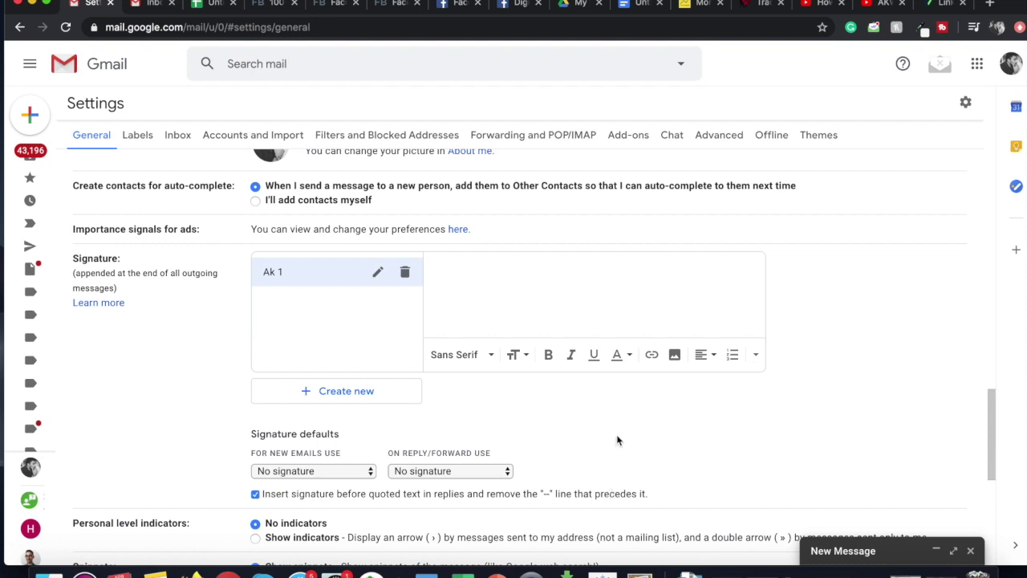
click(473, 280)
scroll(471, 414, down, 2)
scroll(470, 415, down, 2)
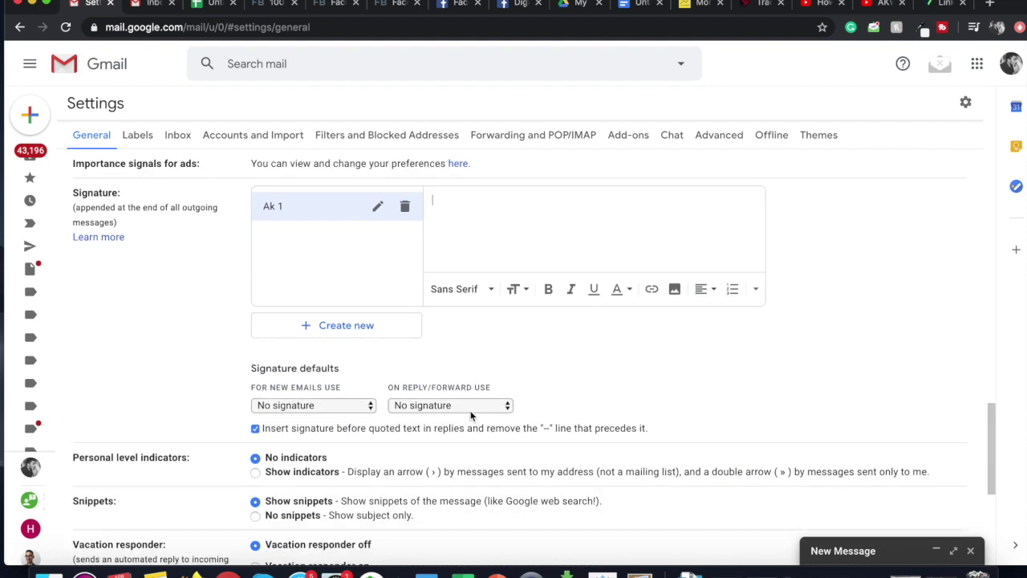
scroll(260, 385, down, 2)
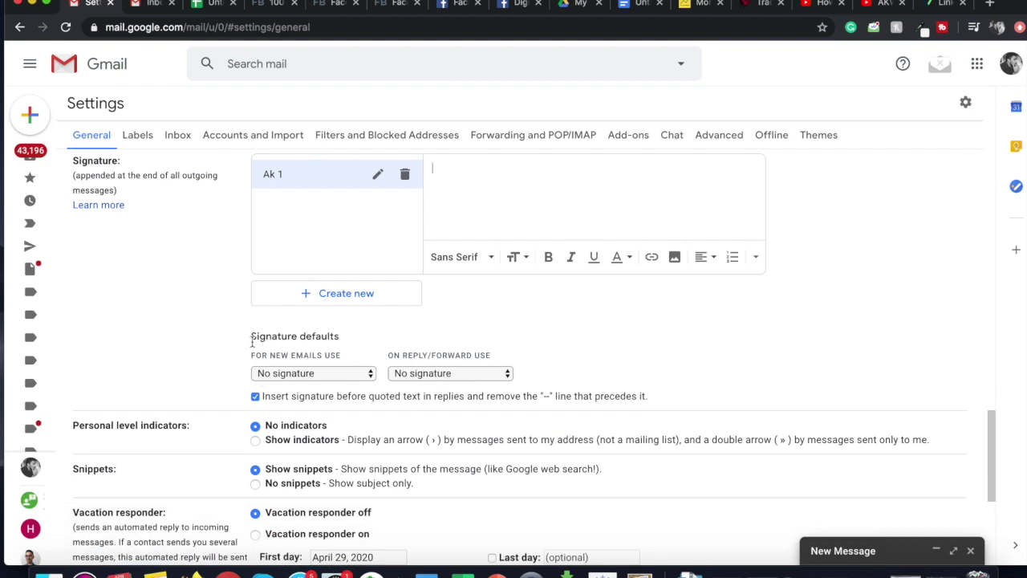
click(344, 374)
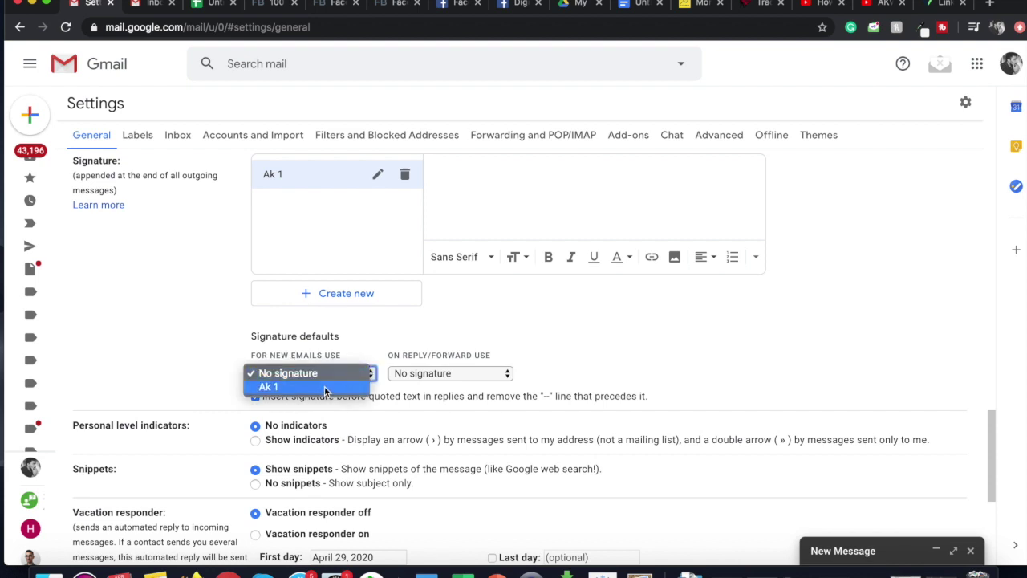
click(325, 388)
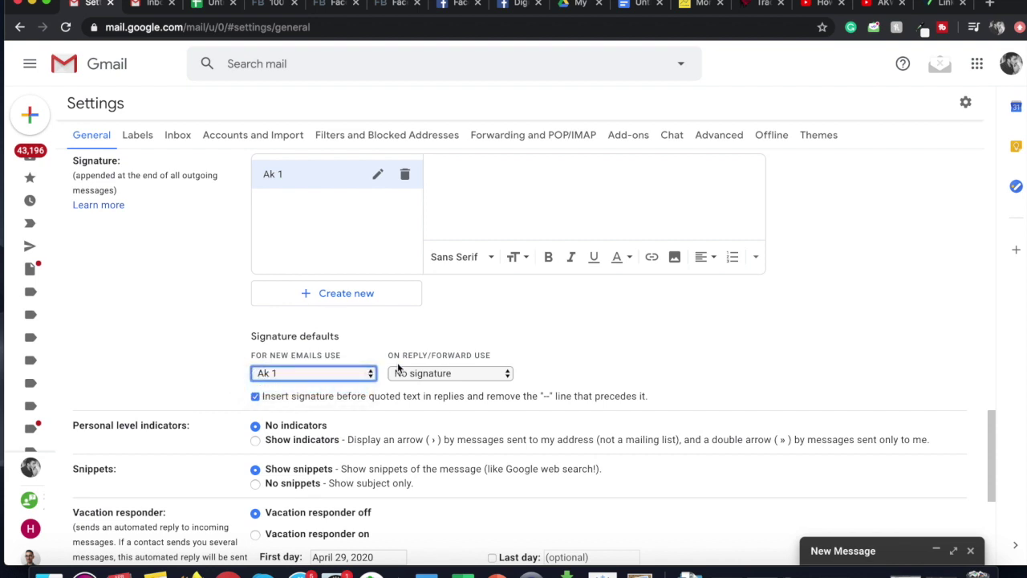
click(464, 372)
click(449, 387)
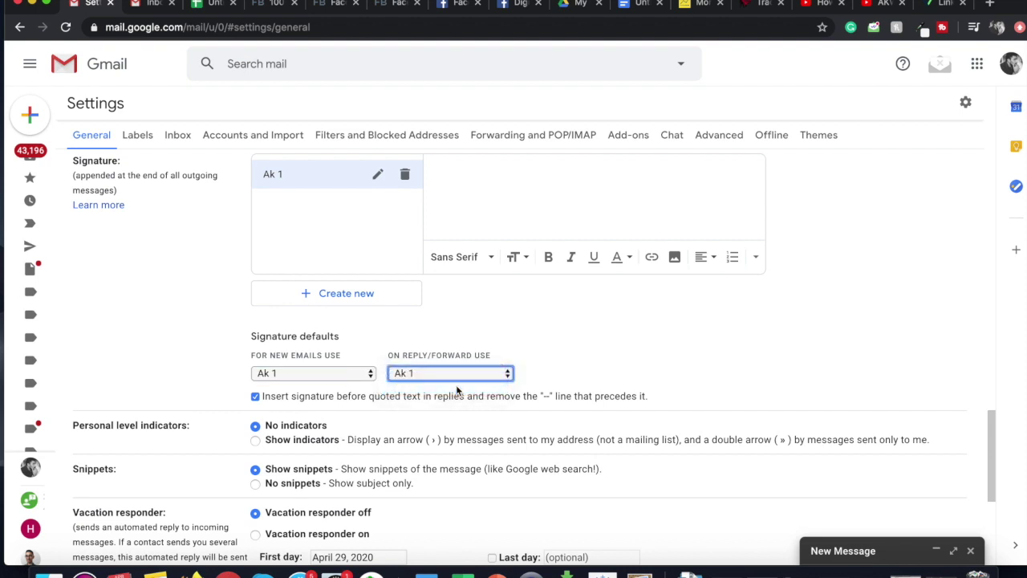
click(475, 202)
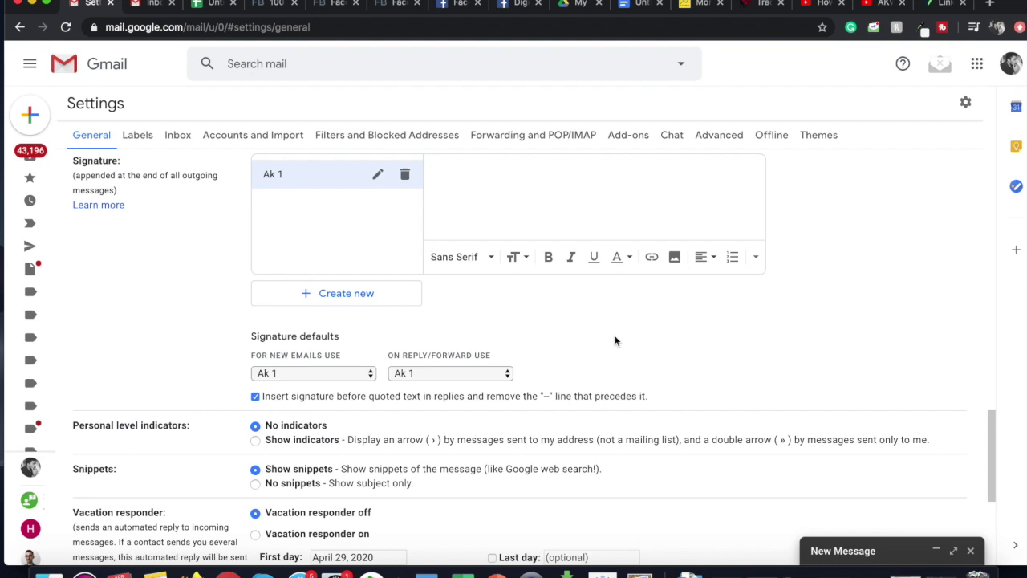
scroll(615, 341, down, 5)
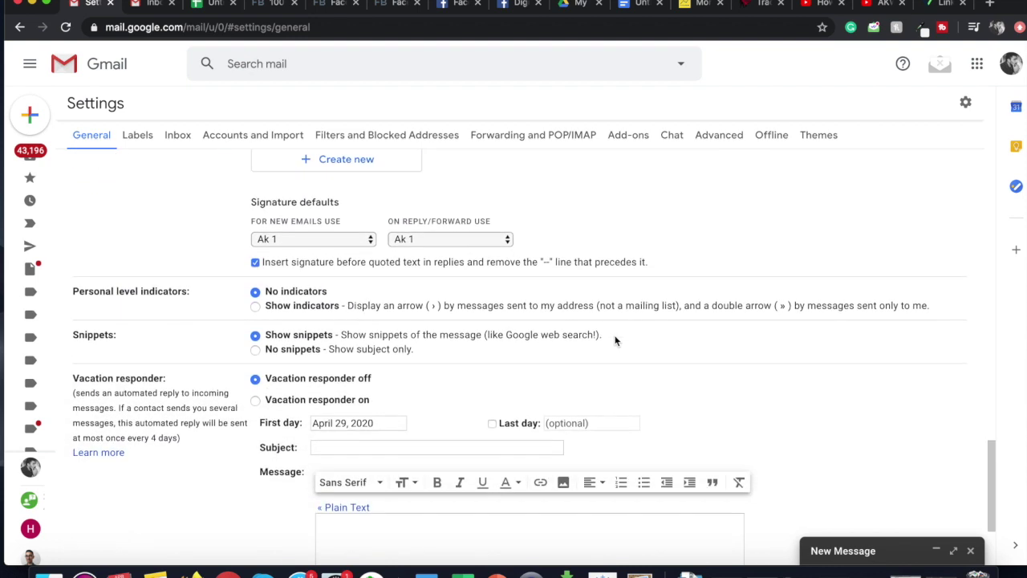
scroll(615, 341, down, 2)
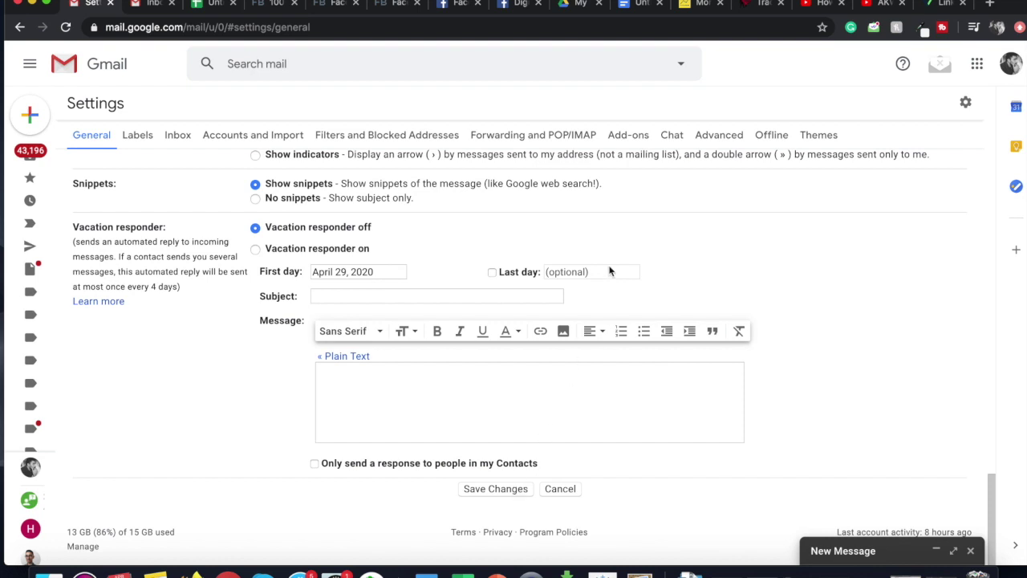
scroll(609, 271, up, 5)
scroll(610, 270, up, 3)
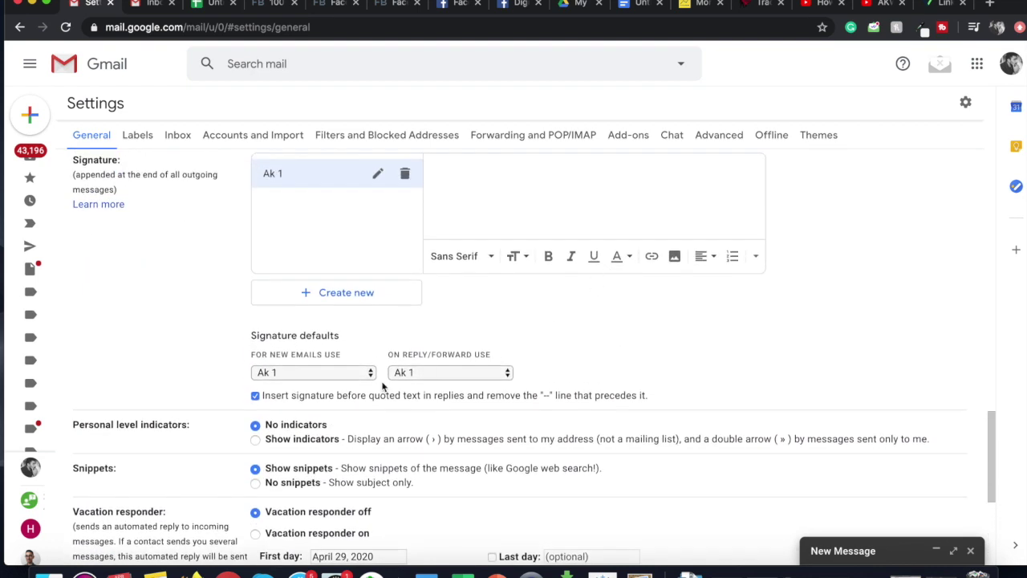
scroll(496, 184, up, 1)
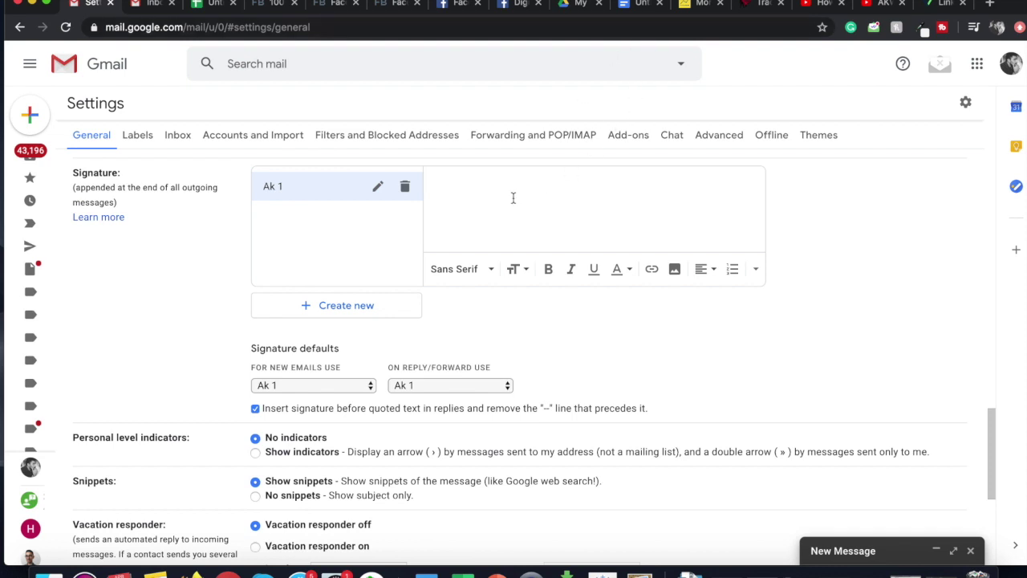
Switch to Google Drive and create a new blank Google Docs document
click(575, 6)
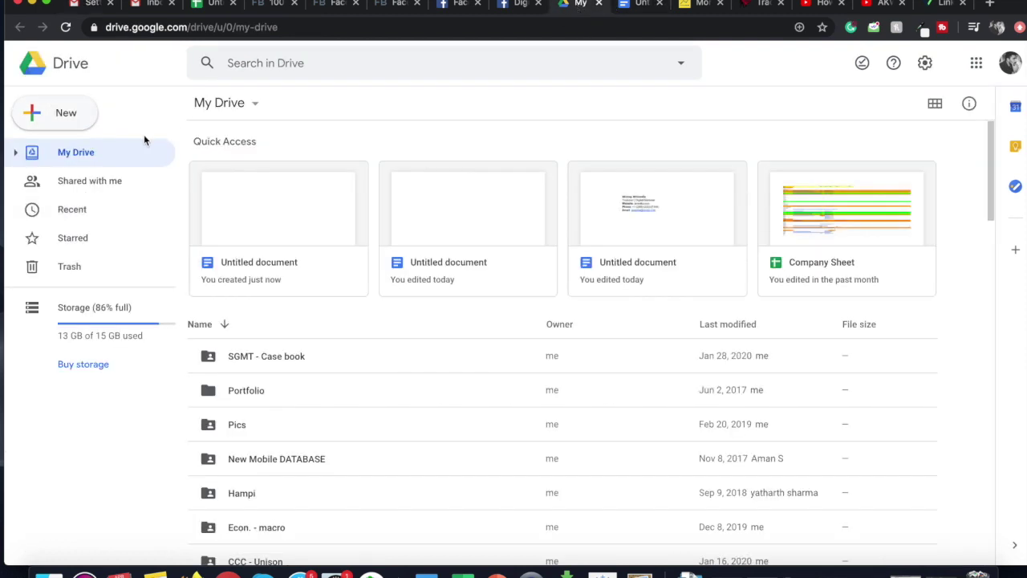
click(71, 121)
click(86, 208)
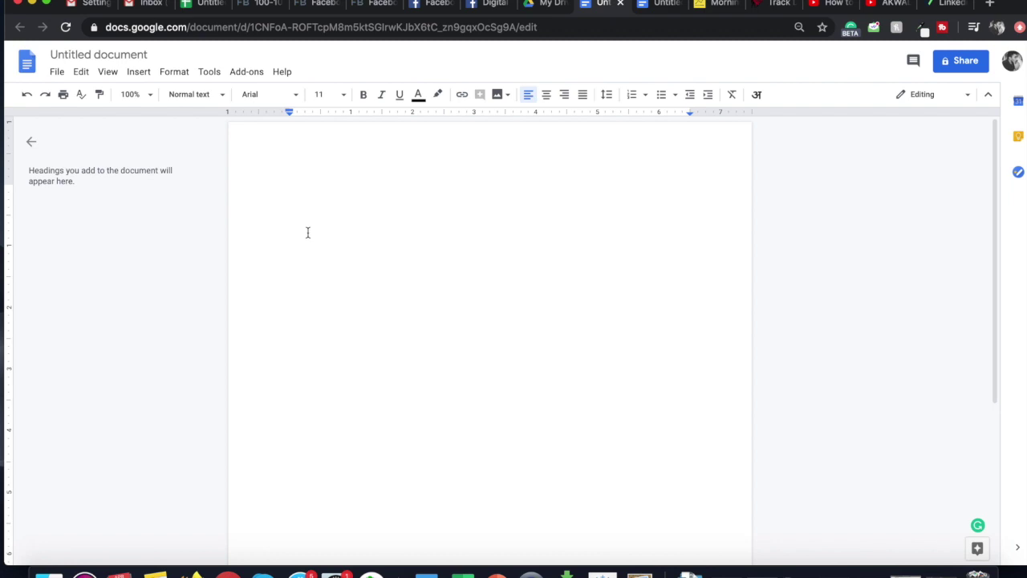
Insert a 2 x 1 table in the document and enter the sender's name in its right cell
click(140, 73)
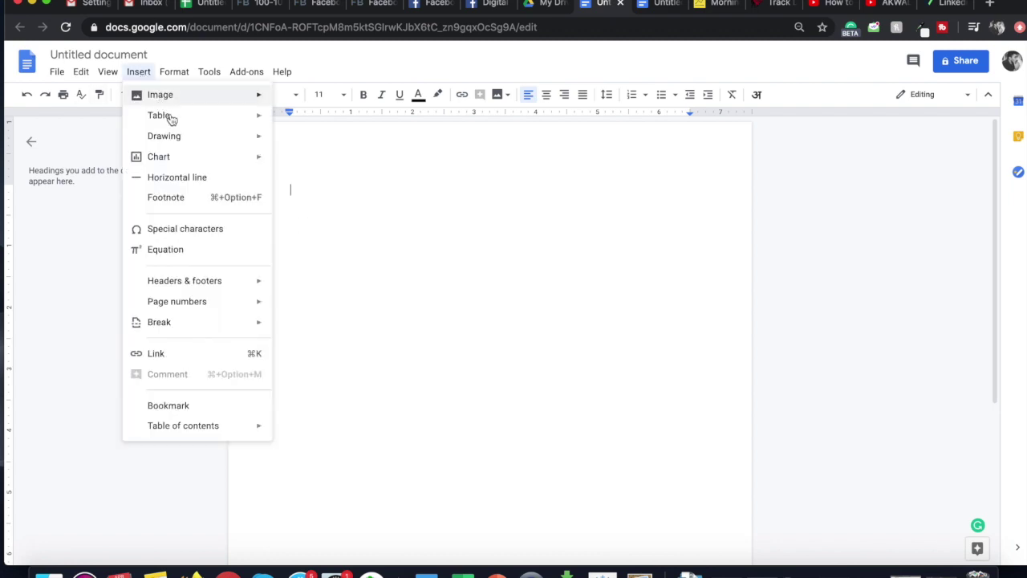
mouse_move(171, 118)
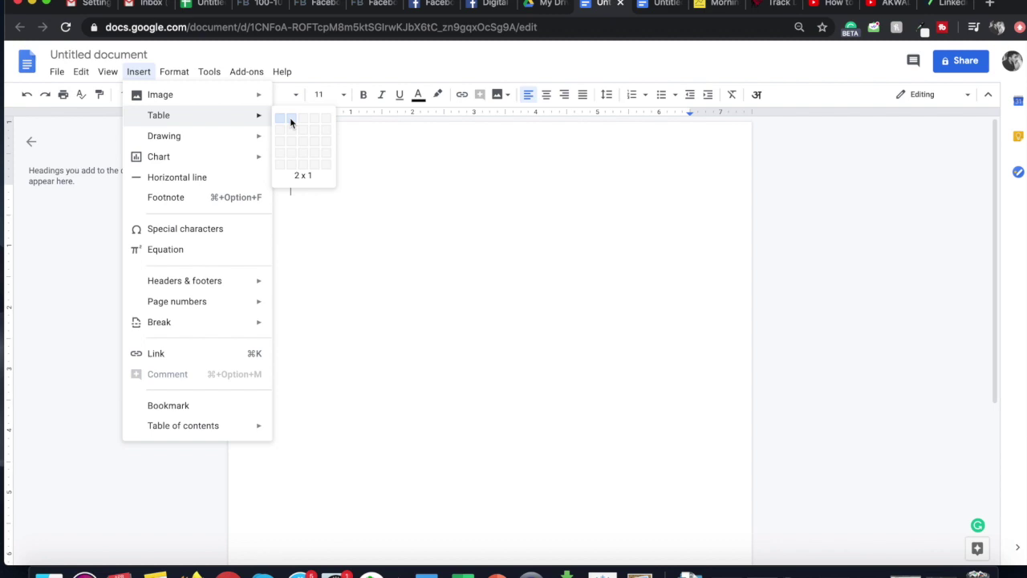
click(291, 120)
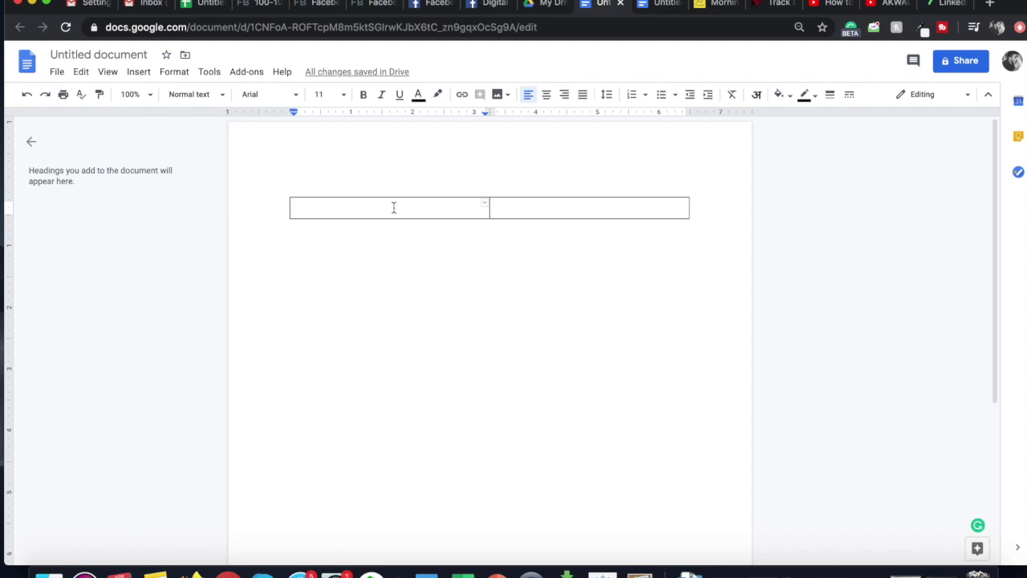
click(528, 207)
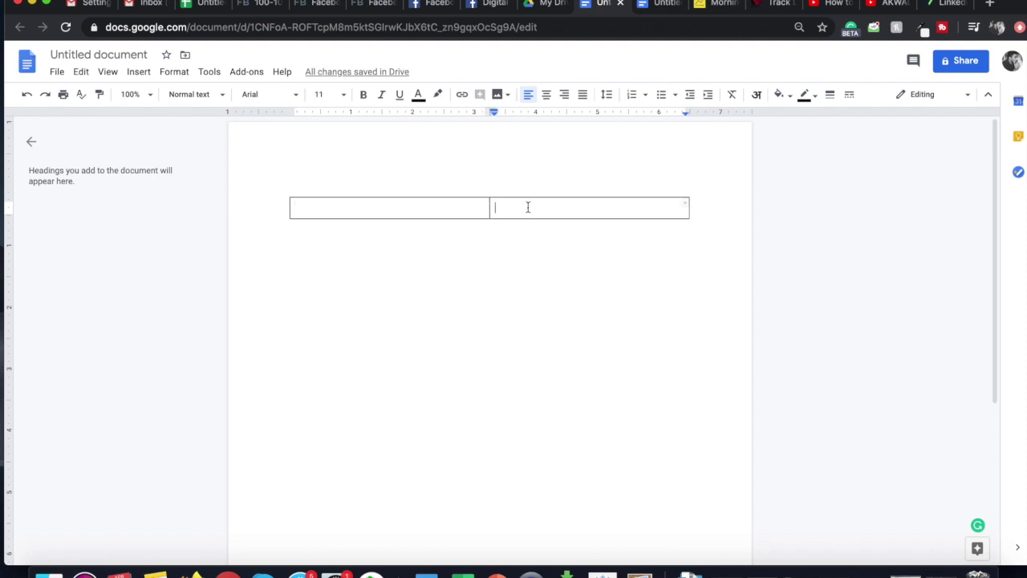
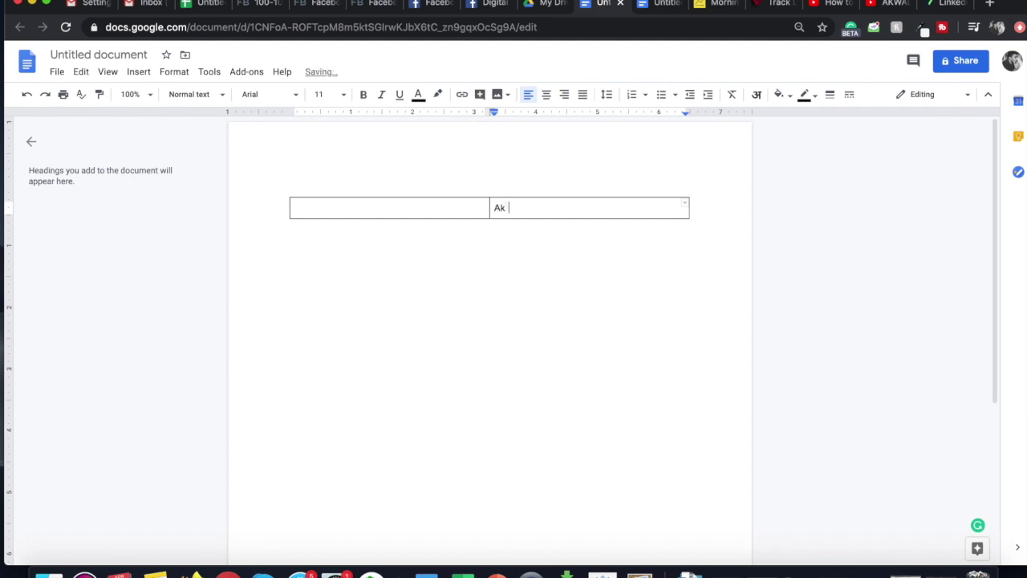
text(Wlialia)
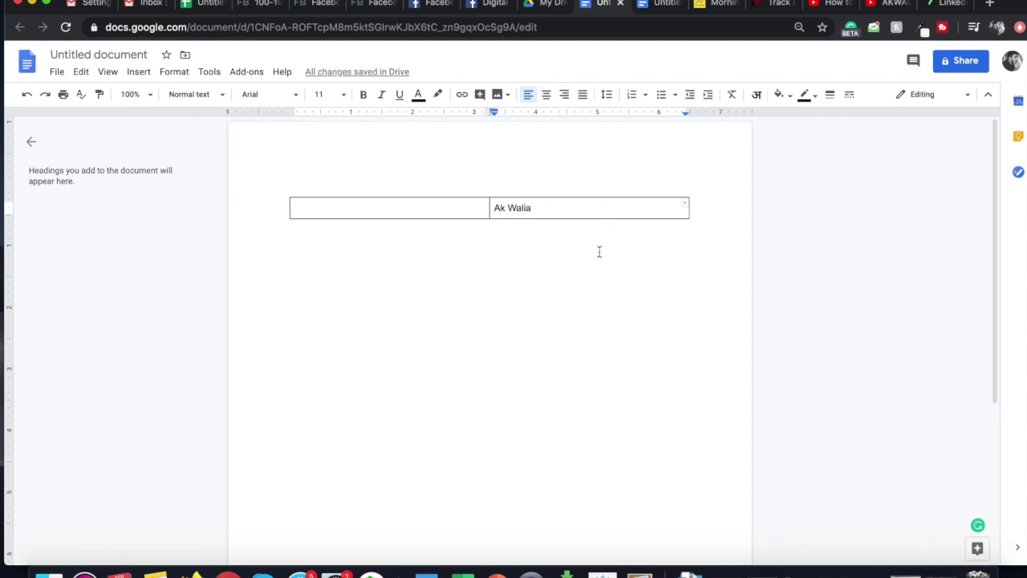
In the other untitled document with the full contact details, slightly narrow the table's first column and set the table border to 0 pt
click(653, 14)
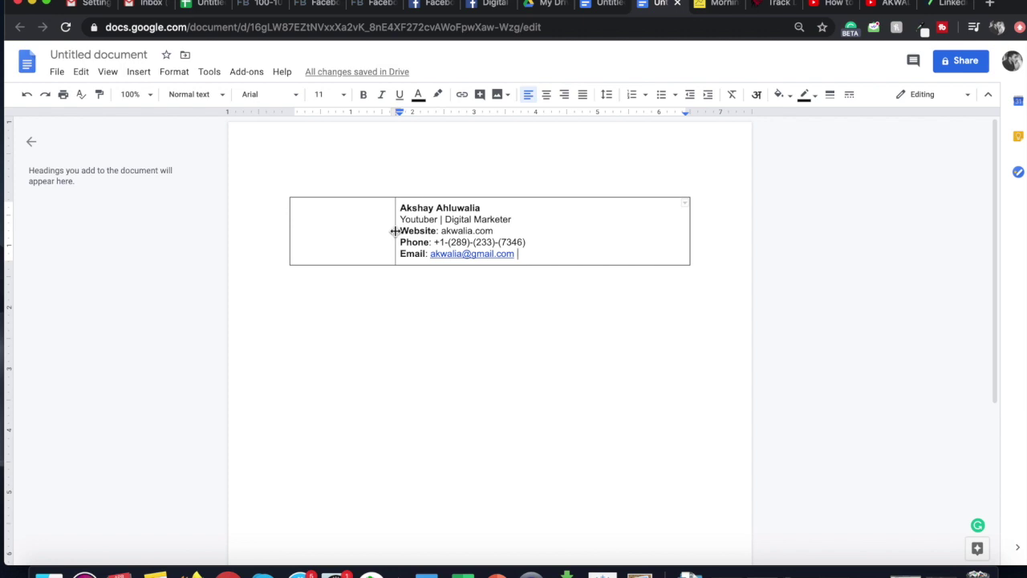
mouse_move(395, 231)
mouse_down()
mouse_move(362, 232)
mouse_move(393, 232)
mouse_up()
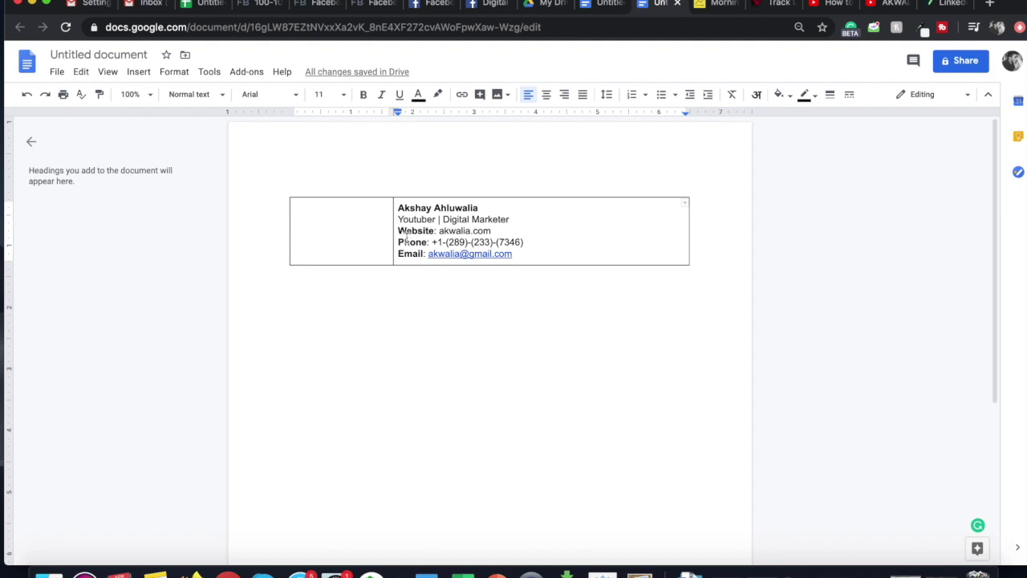
right_click(596, 260)
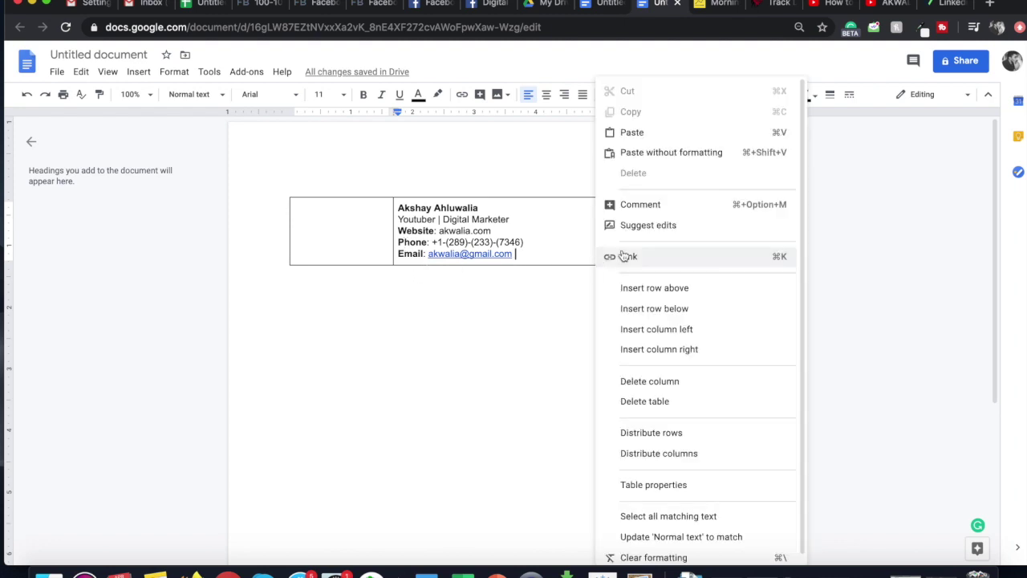
click(673, 485)
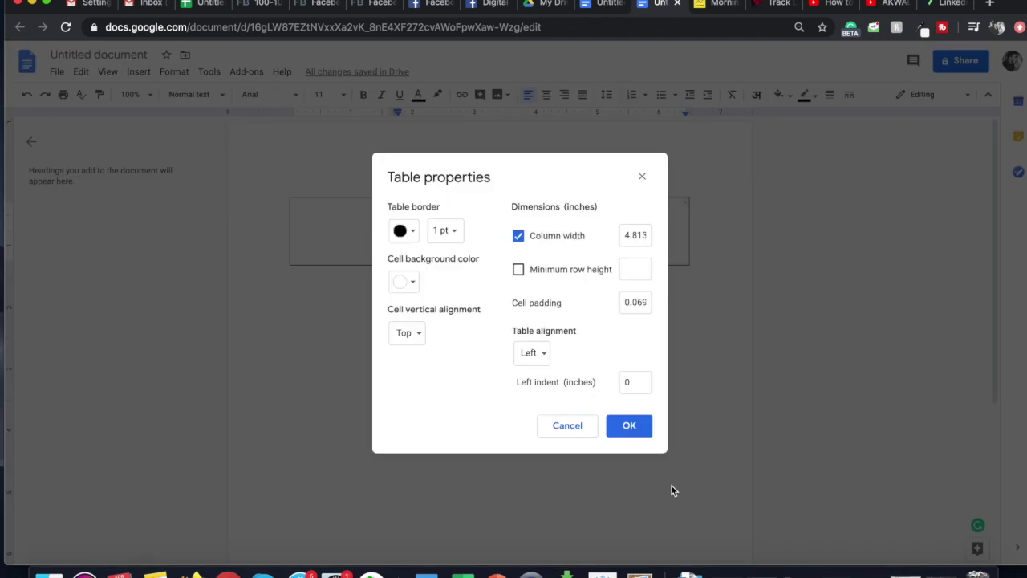
click(455, 233)
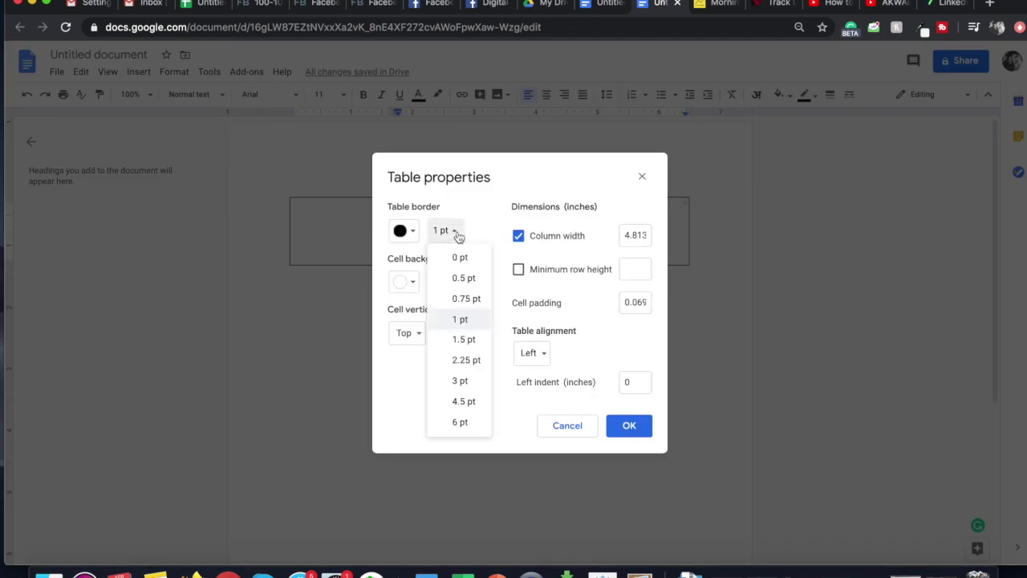
click(463, 259)
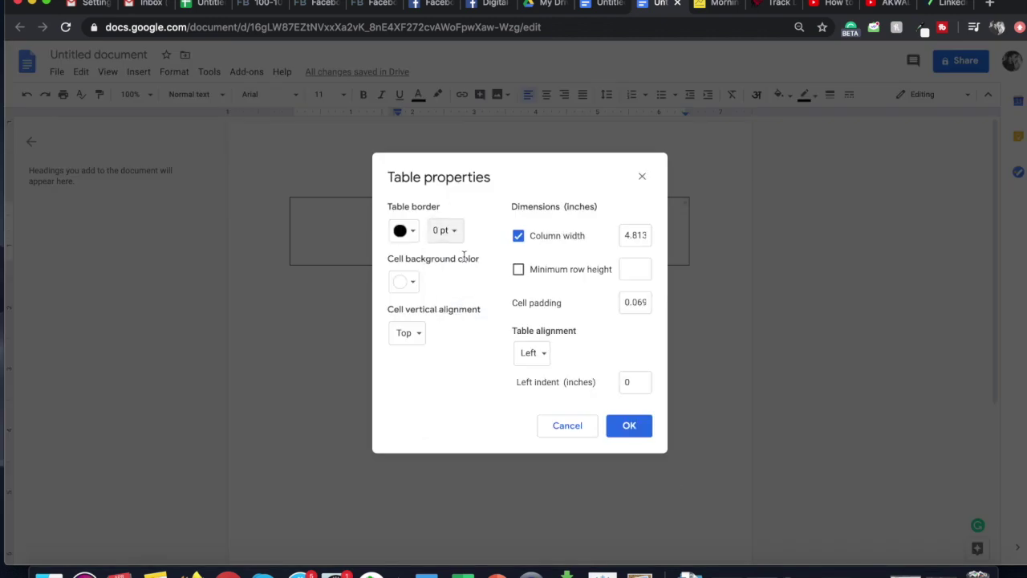
click(629, 426)
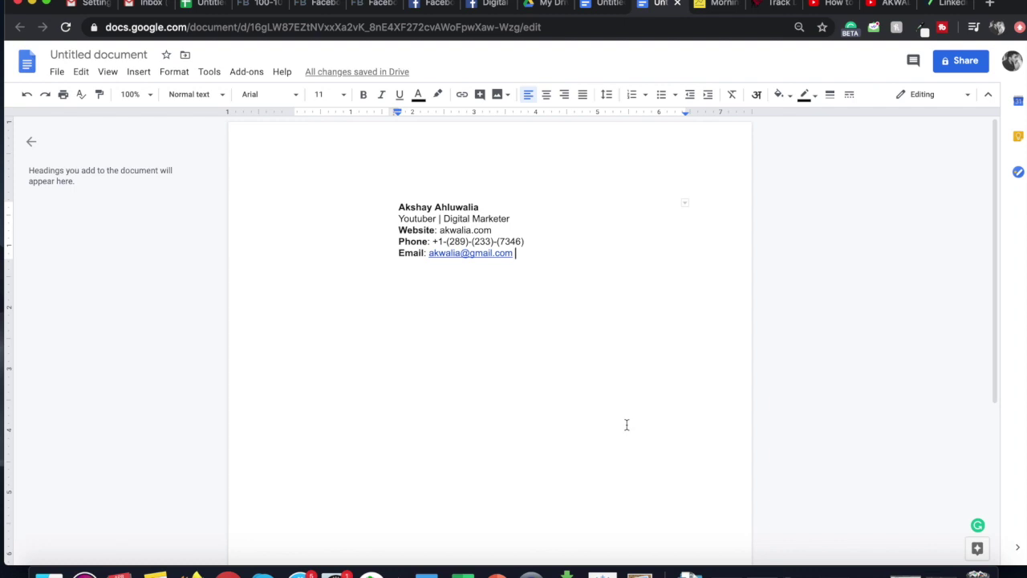
Copy the document's entire contents and paste them into the "Ak 1" signature in the Gmail settings
key(super+a)
key(super+c)
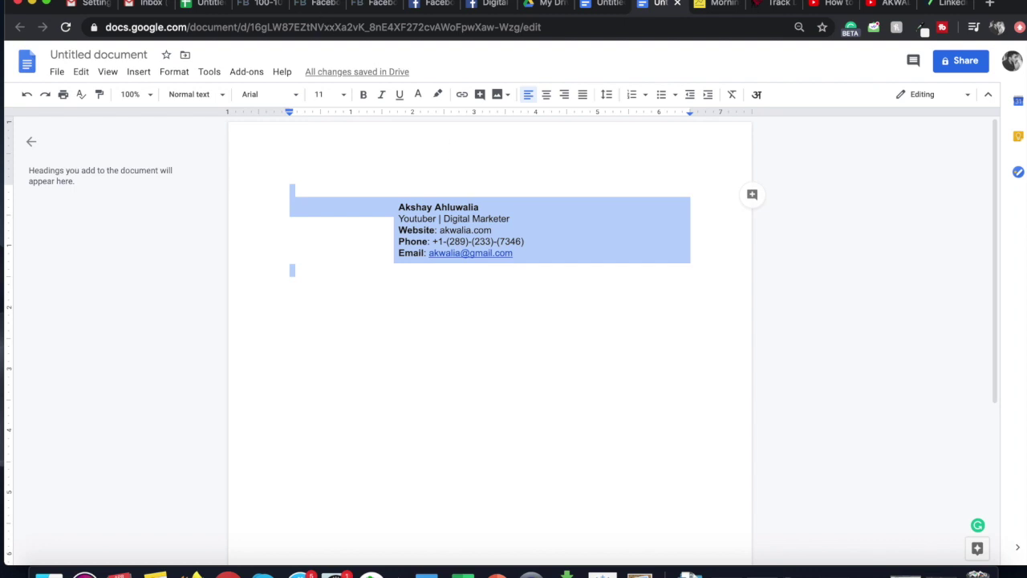
click(92, 4)
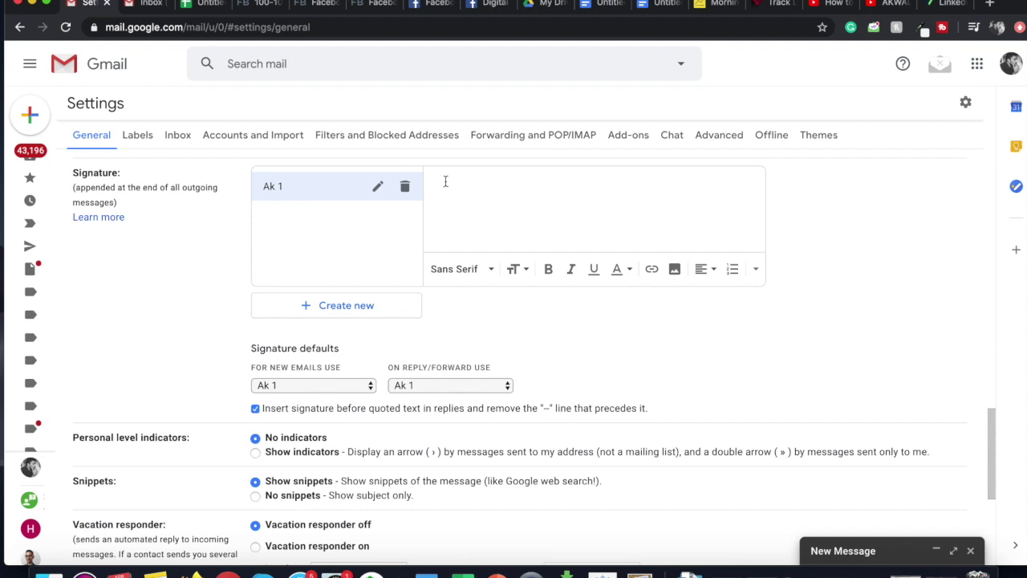
key(super+v)
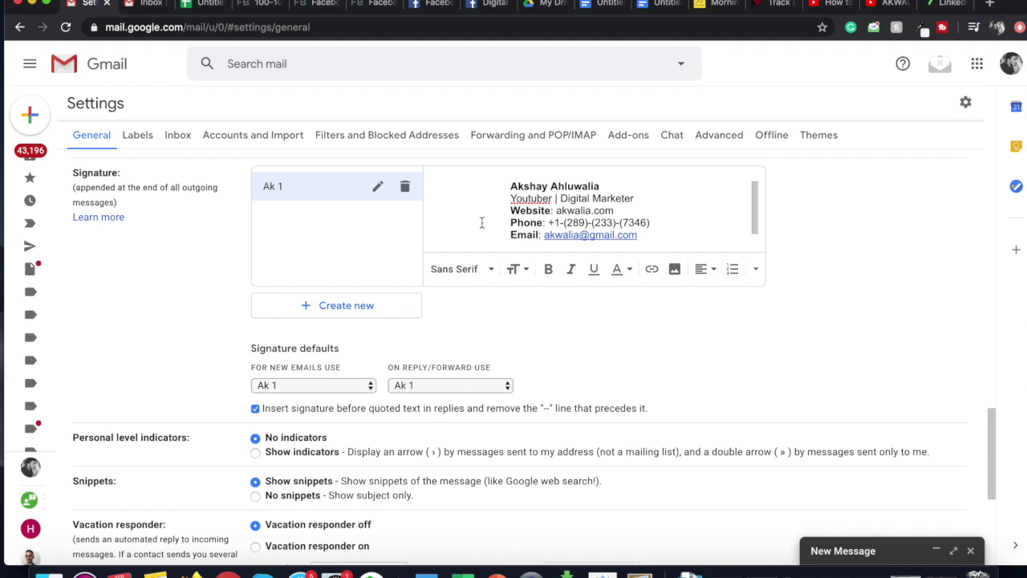
Insert the portrait photo from the computer into the empty left cell of the "Ak 1" signature
click(674, 271)
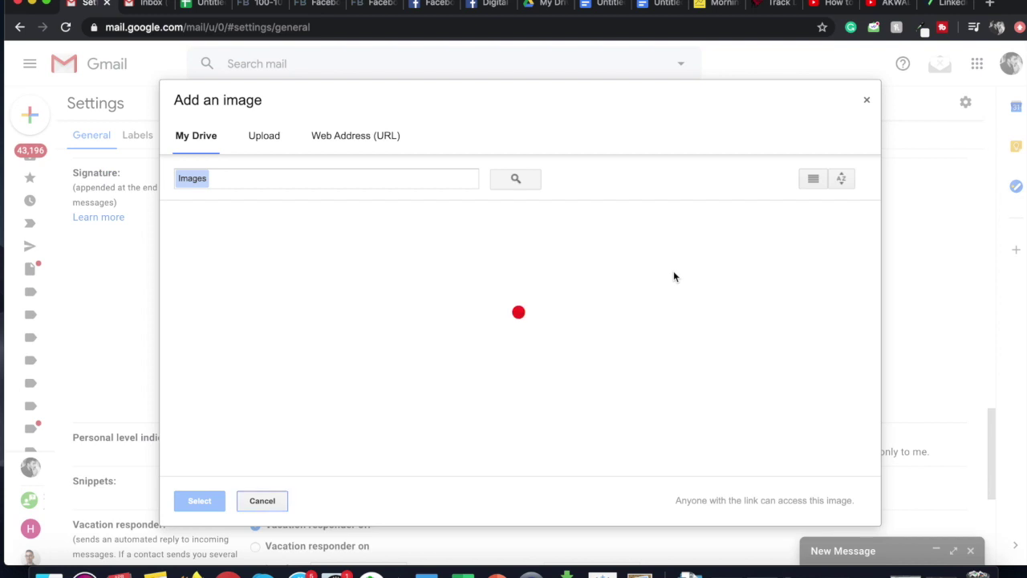
click(271, 136)
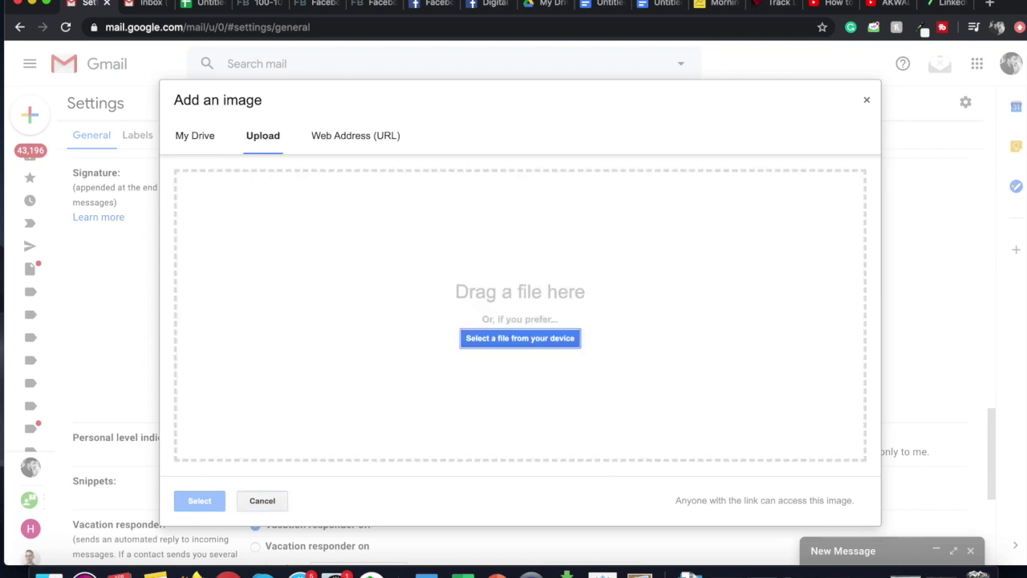
drag(1003, 12, 717, 12)
drag(806, 337, 334, 307)
drag(738, 4, 1014, 4)
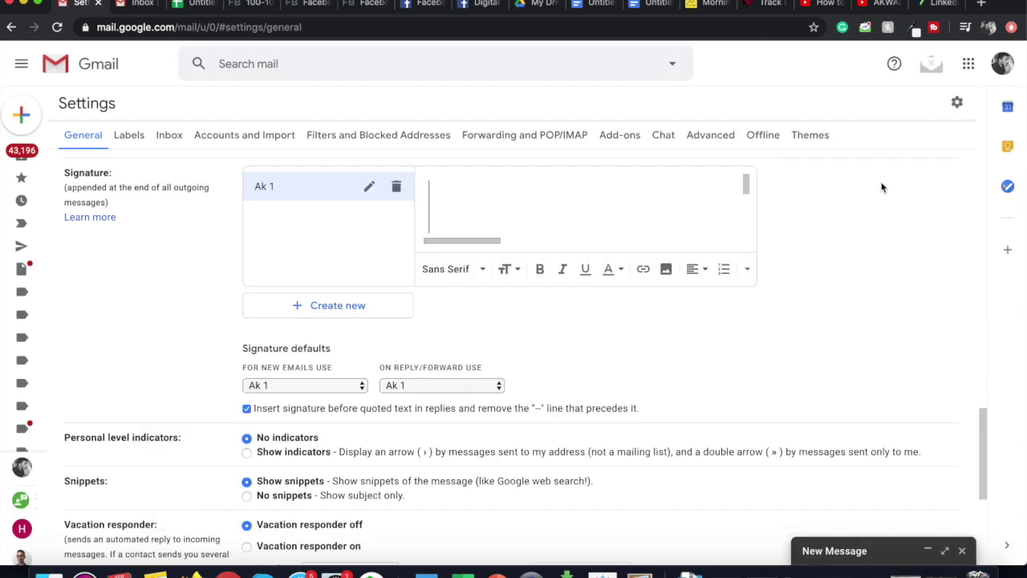
Set the inserted portrait photo in the signature to the Small size
scroll(665, 214, down, 2)
scroll(665, 214, down, 3)
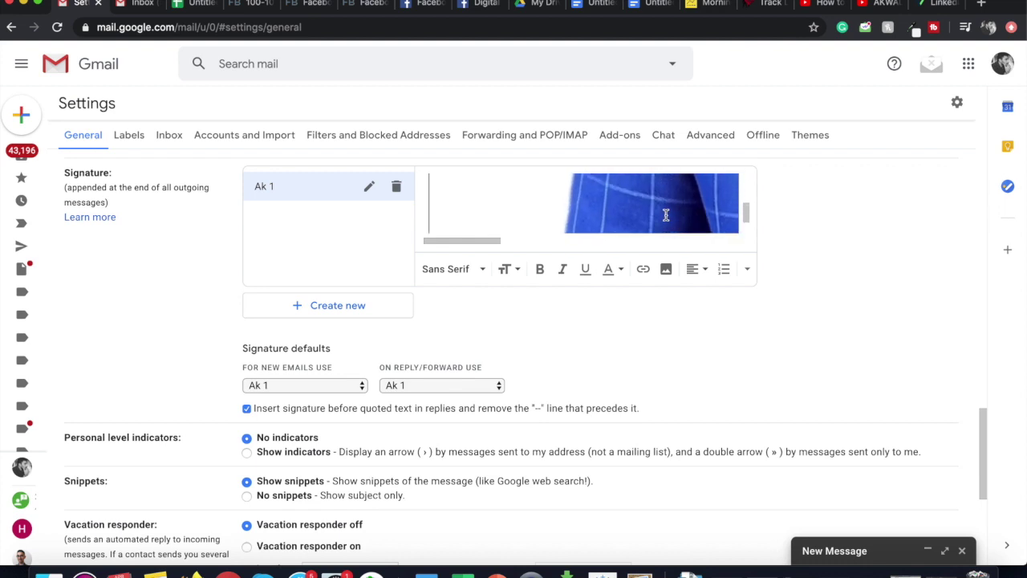
scroll(665, 214, right, 2)
scroll(665, 214, right, 4)
scroll(665, 214, left, 3)
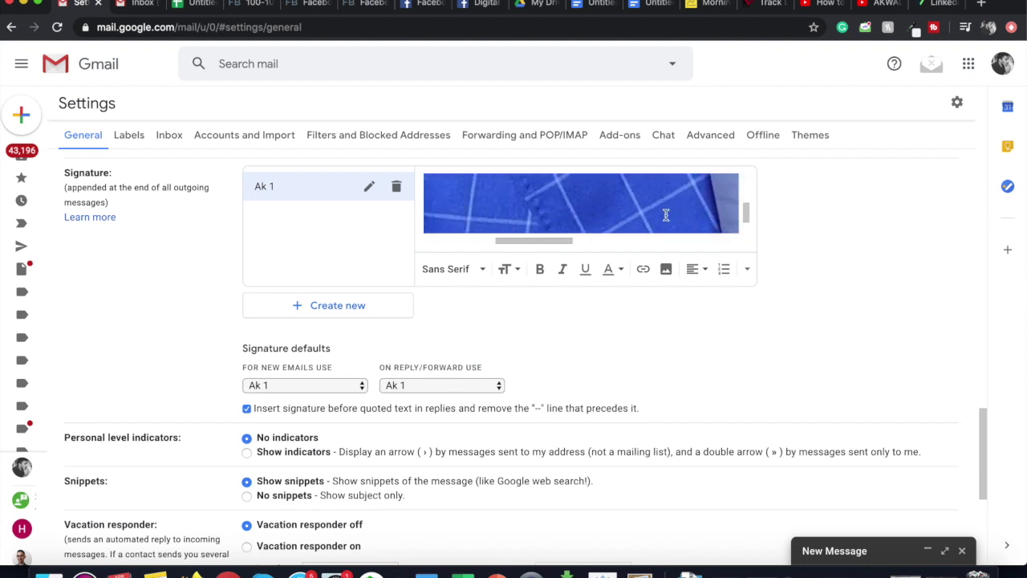
click(609, 201)
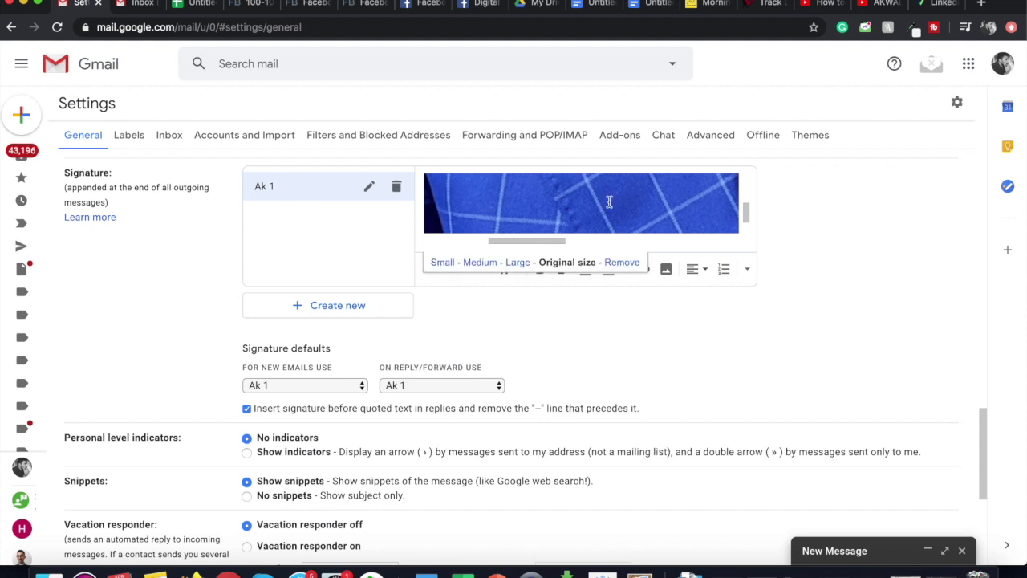
click(448, 265)
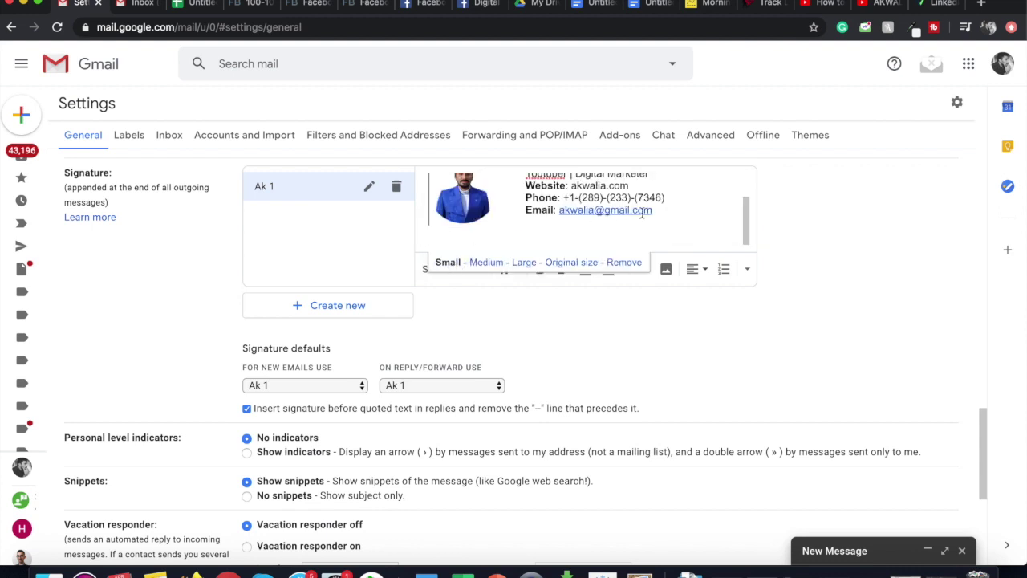
scroll(642, 213, up, 2)
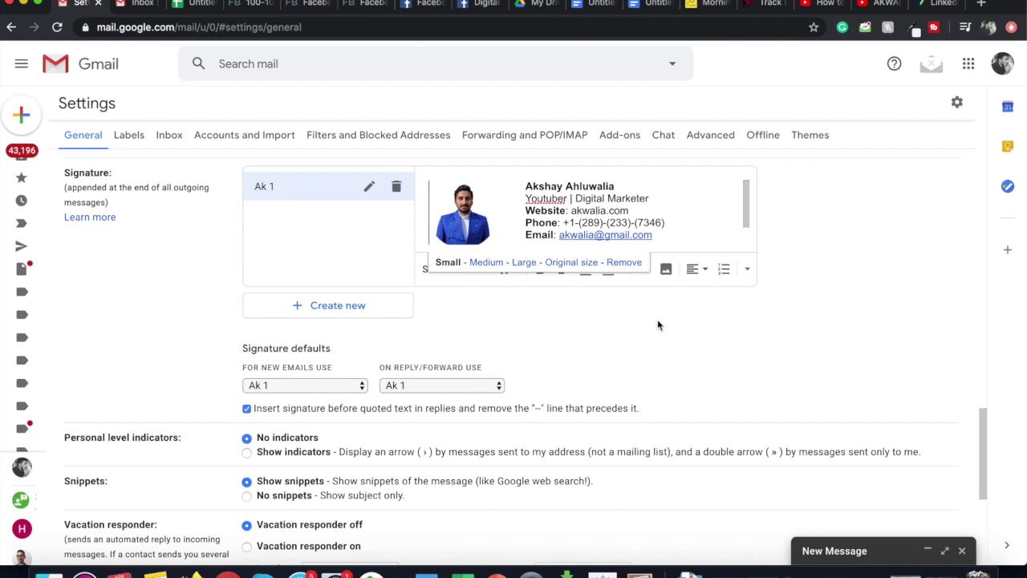
Link the signature's portrait photo to the web address copied from the AKWALIA YouTube channel page, and check the link on the photo
click(429, 196)
drag(430, 196, 449, 200)
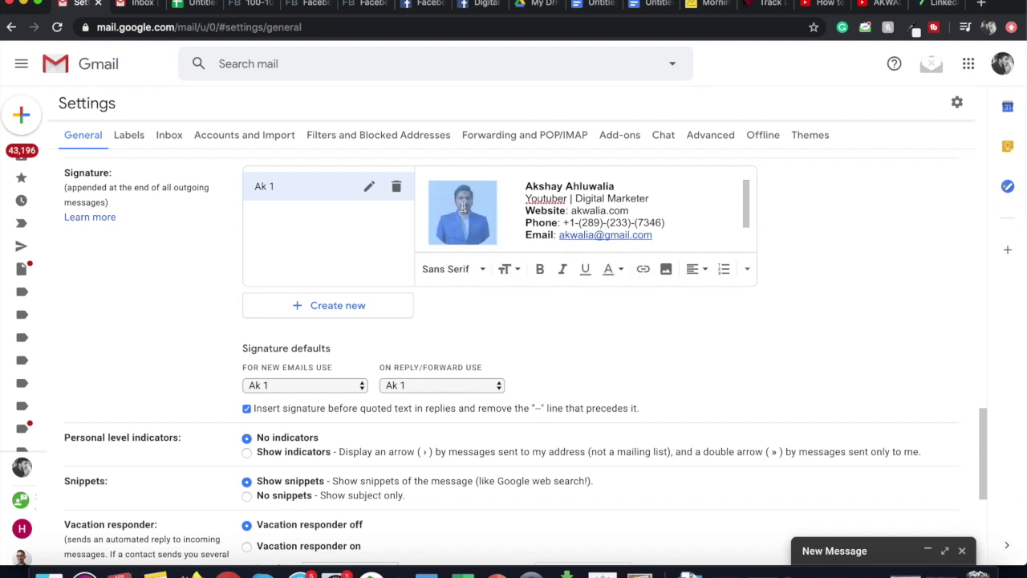
click(642, 271)
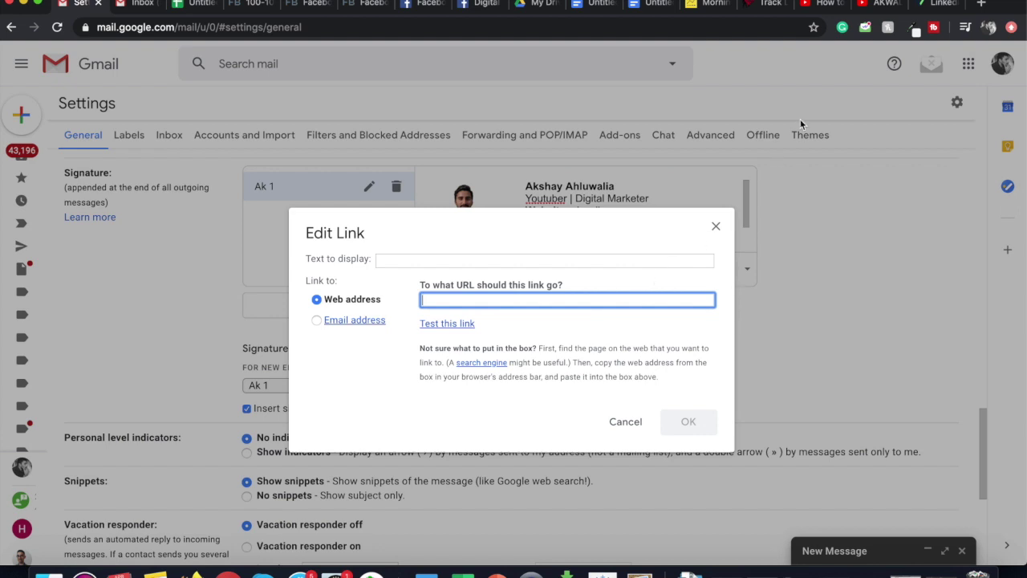
click(881, 5)
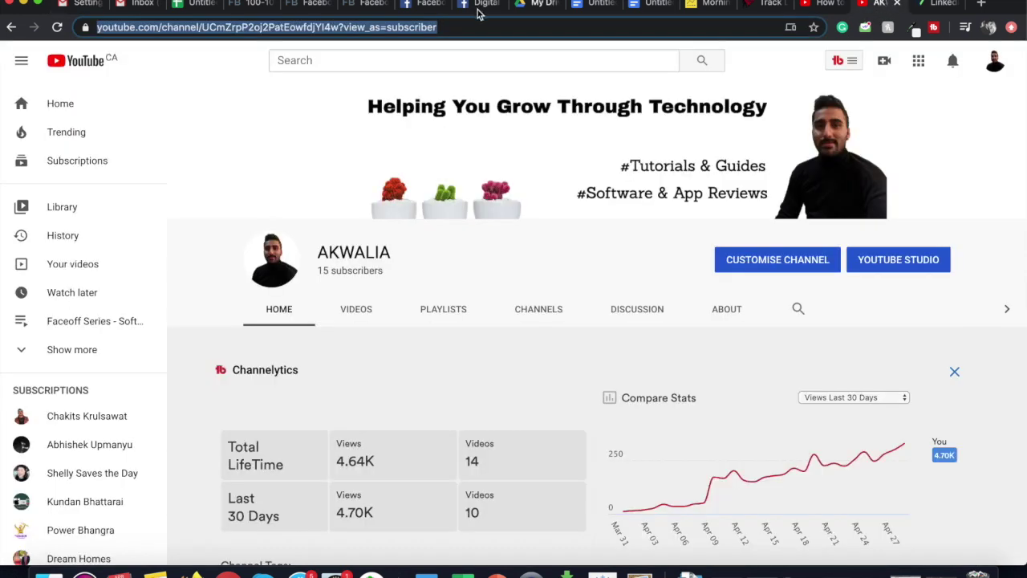
click(81, 4)
click(459, 300)
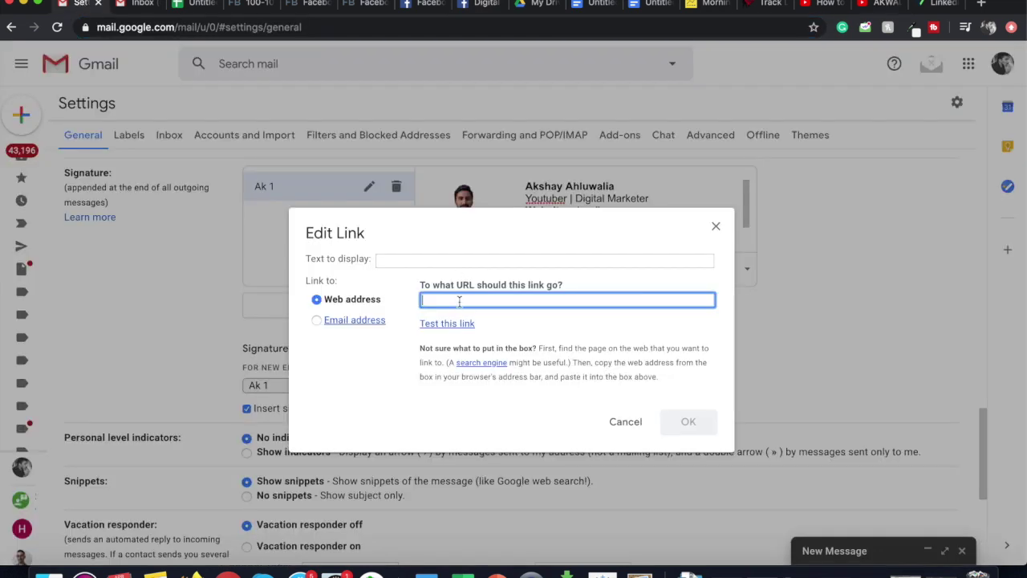
text(https://www.youtube.com/channel/UCmZrpP2oj2PatEowfdjYl4w?view_as=subscriber)
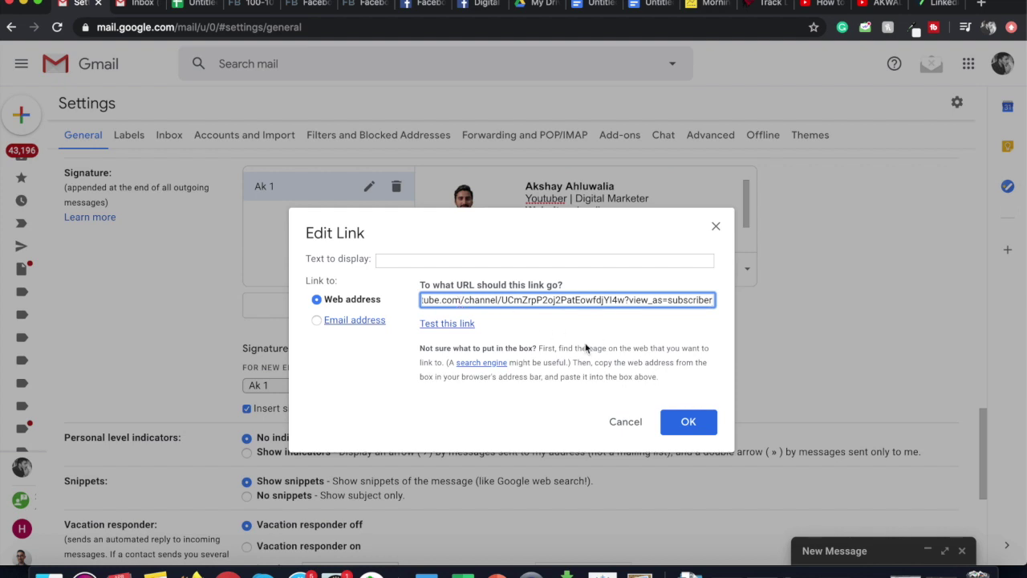
click(684, 418)
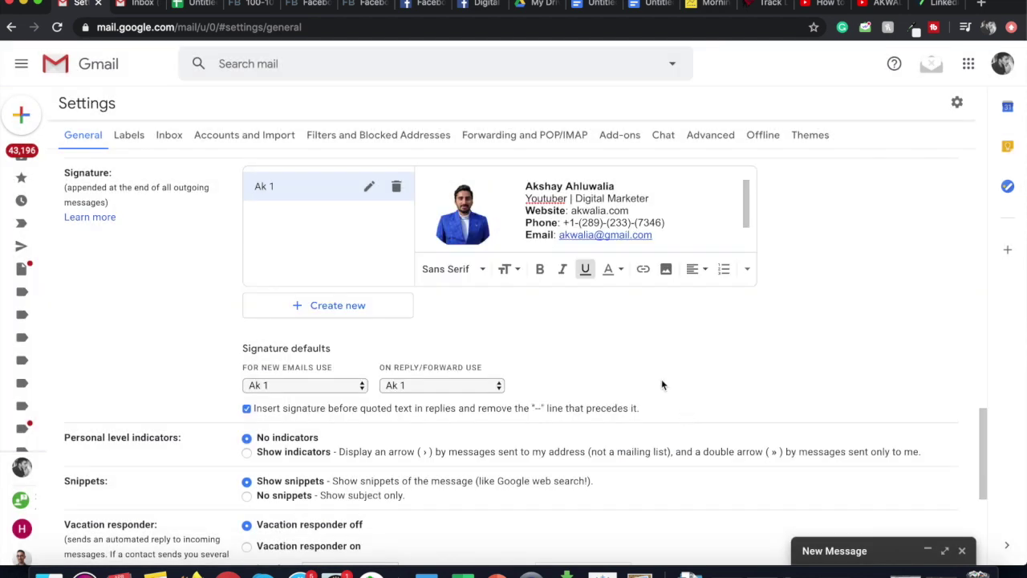
click(463, 211)
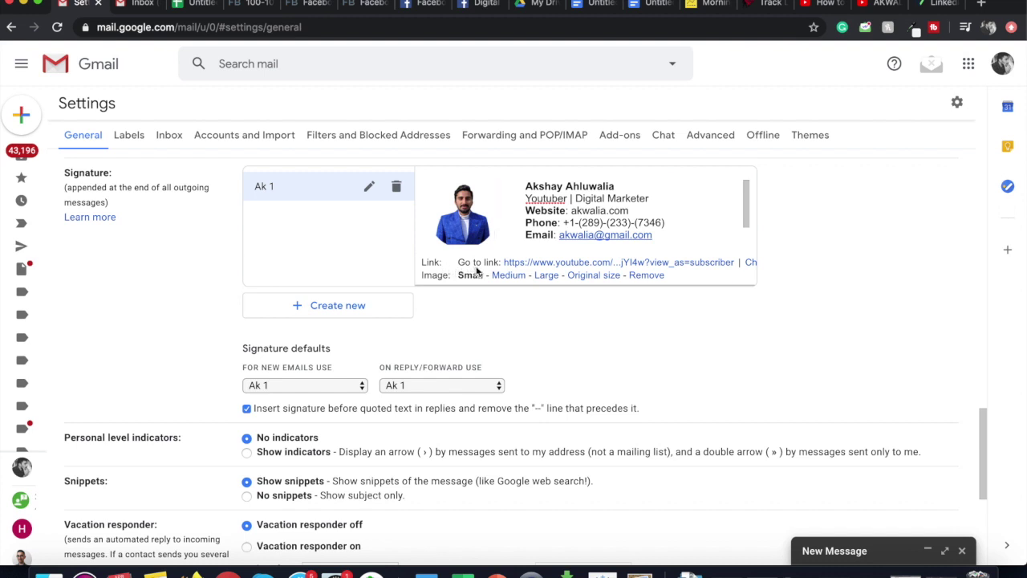
click(552, 321)
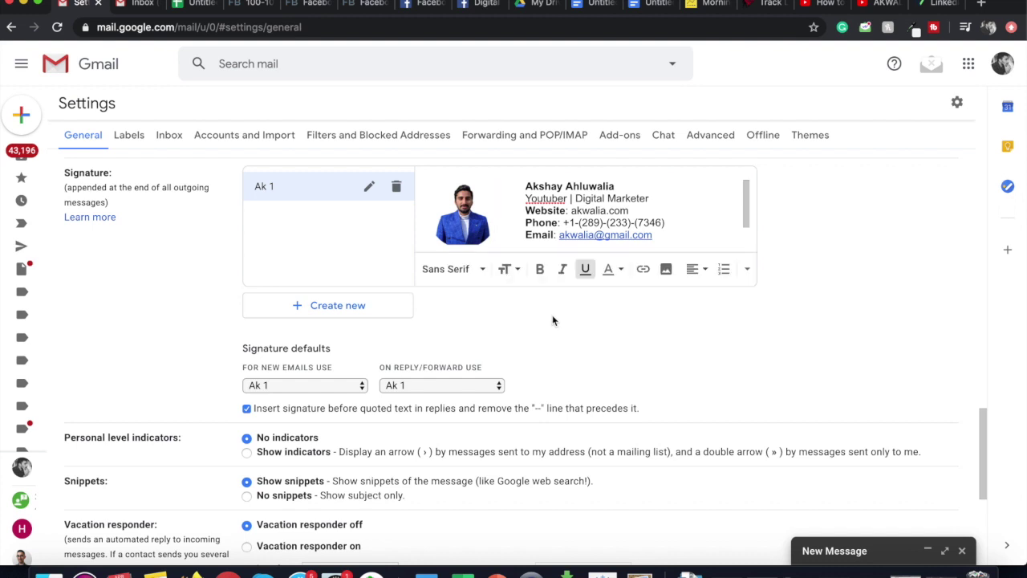
Save the changed Gmail settings and open a new message to check the signature
scroll(550, 330, up, 1)
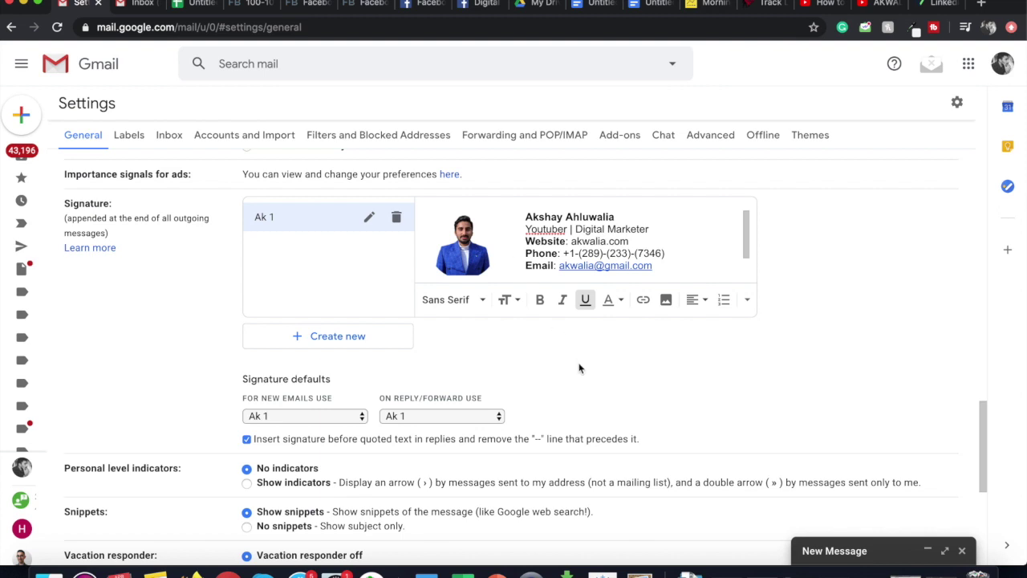
scroll(579, 368, down, 1)
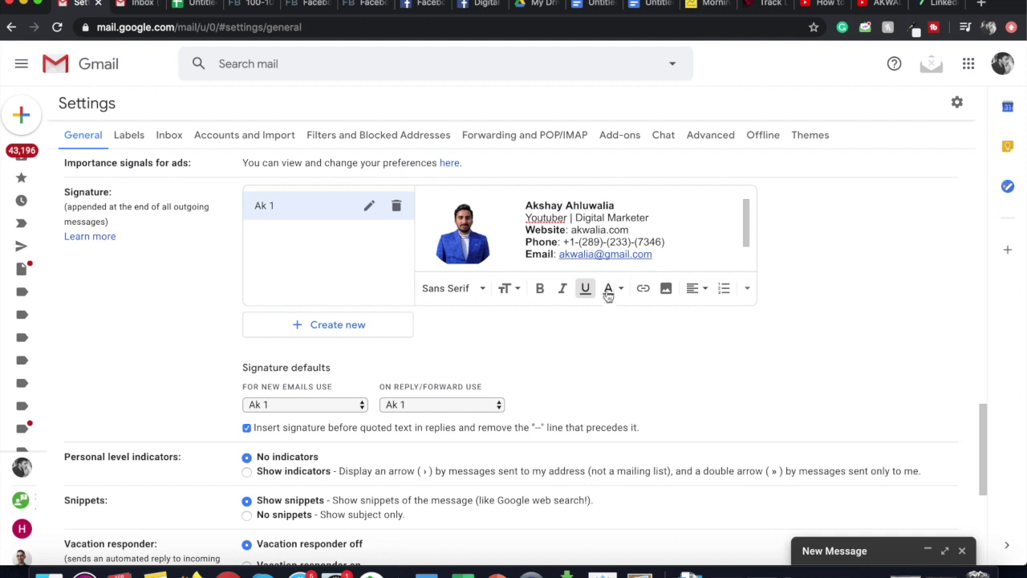
scroll(594, 336, down, 3)
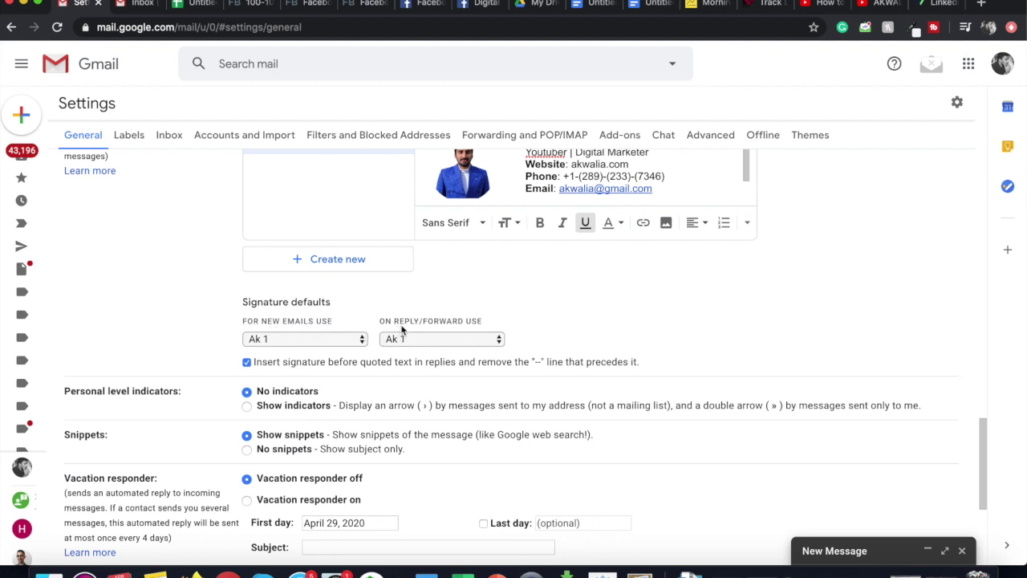
scroll(591, 325, down, 3)
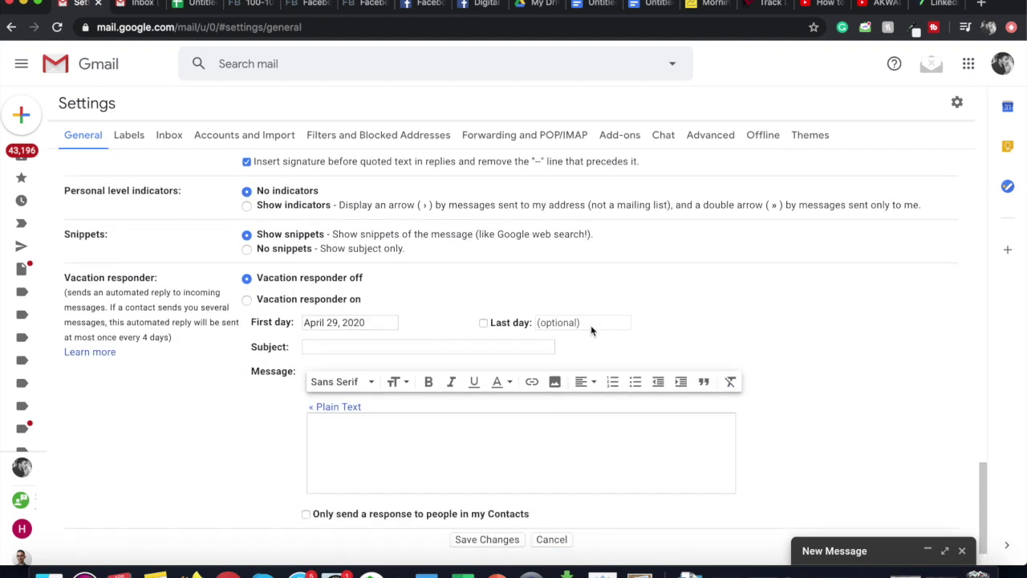
scroll(591, 325, down, 1)
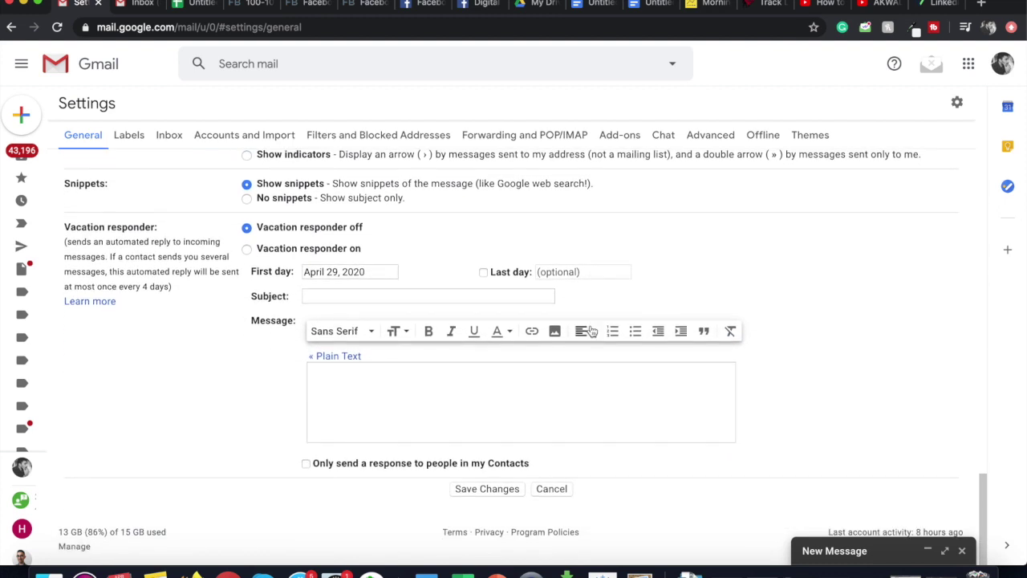
click(502, 491)
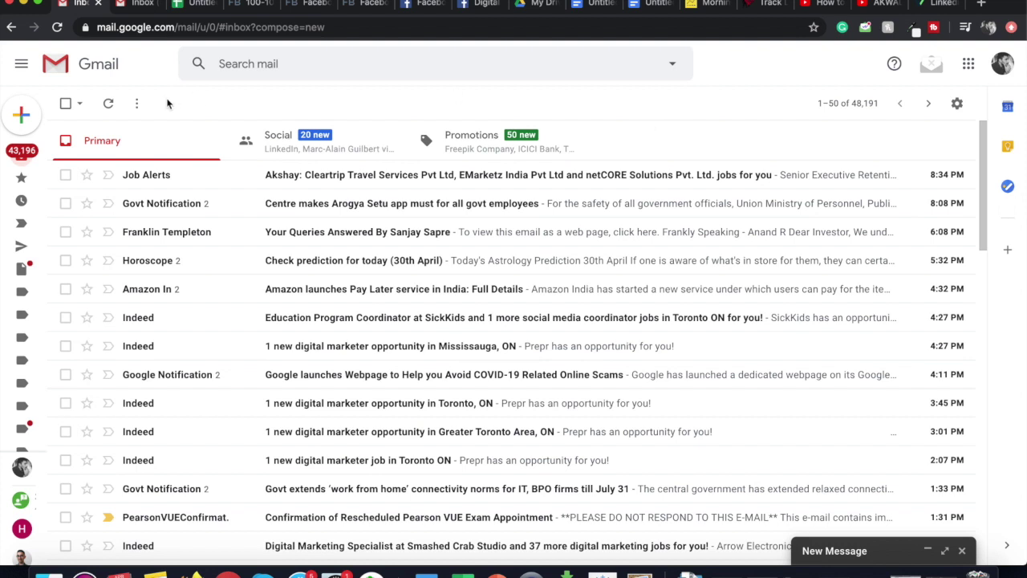
click(32, 120)
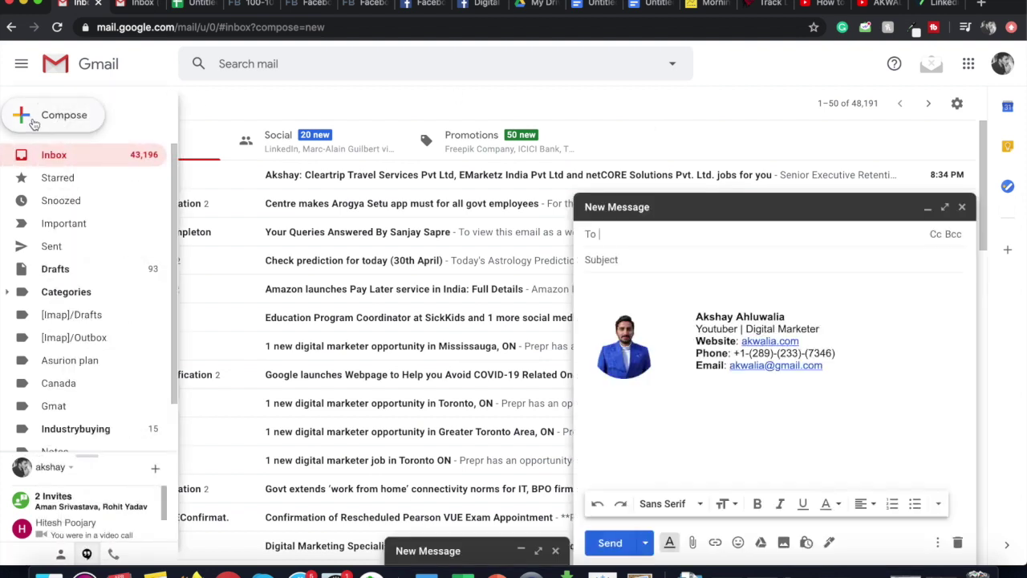